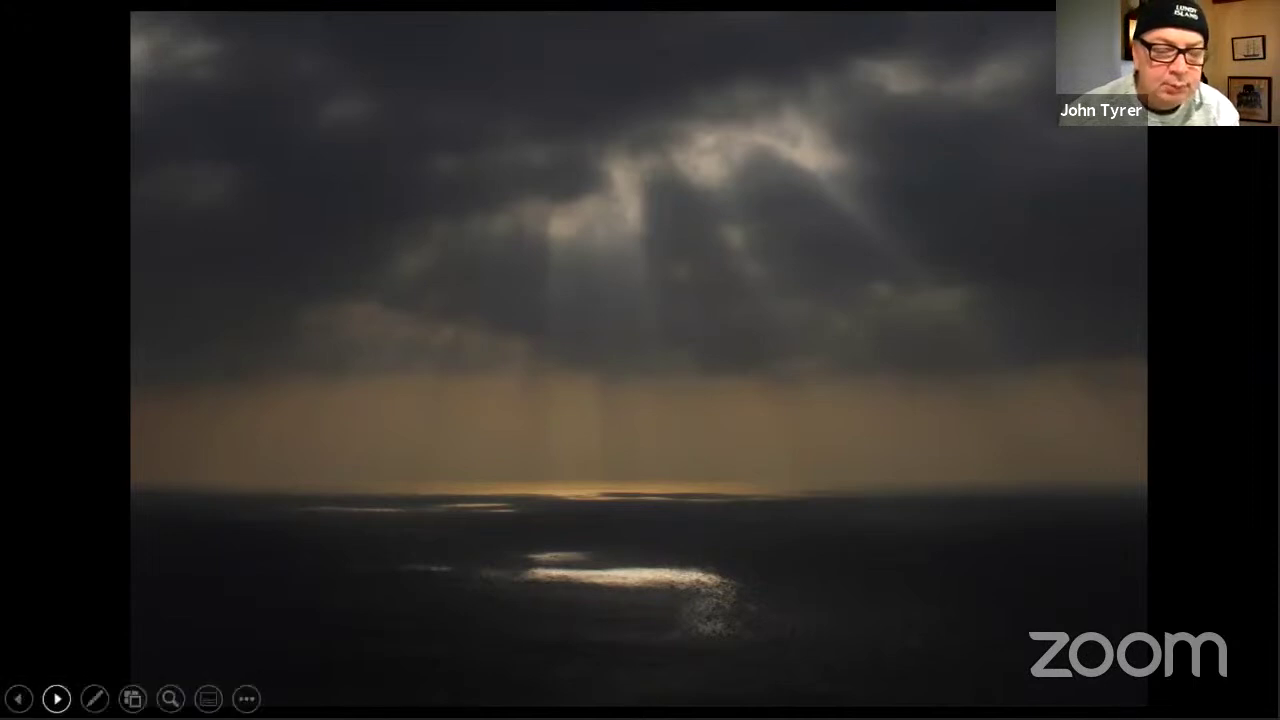
# - Advance the slideshow from the seascape photo to the embedded photo-editing video and play it
pyautogui.click(56, 698)
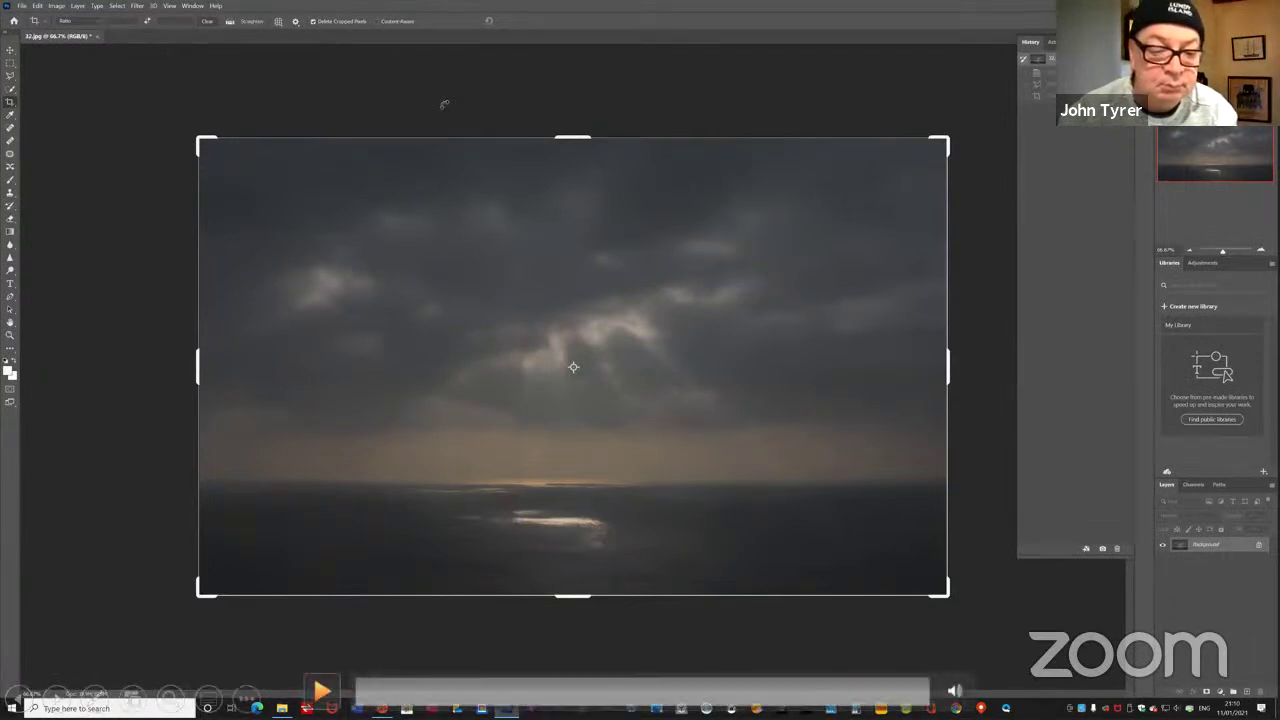
pyautogui.press('space')
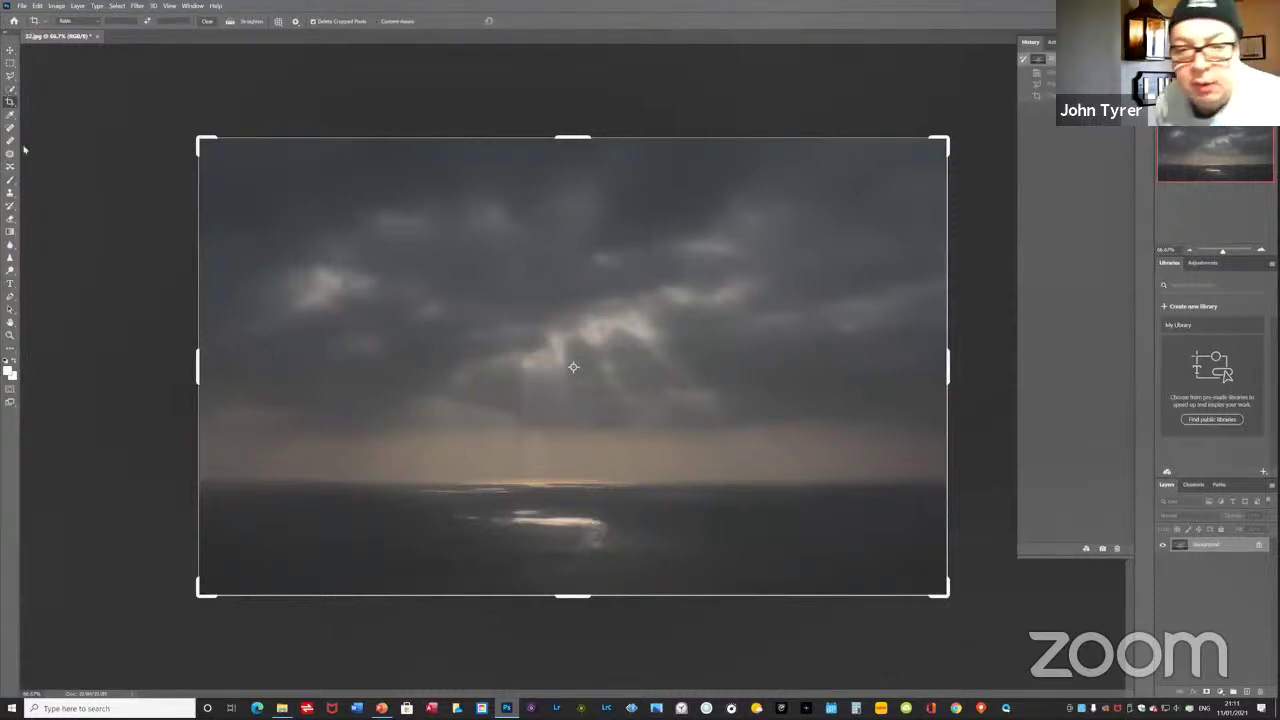
pyautogui.rightClick(11, 103)
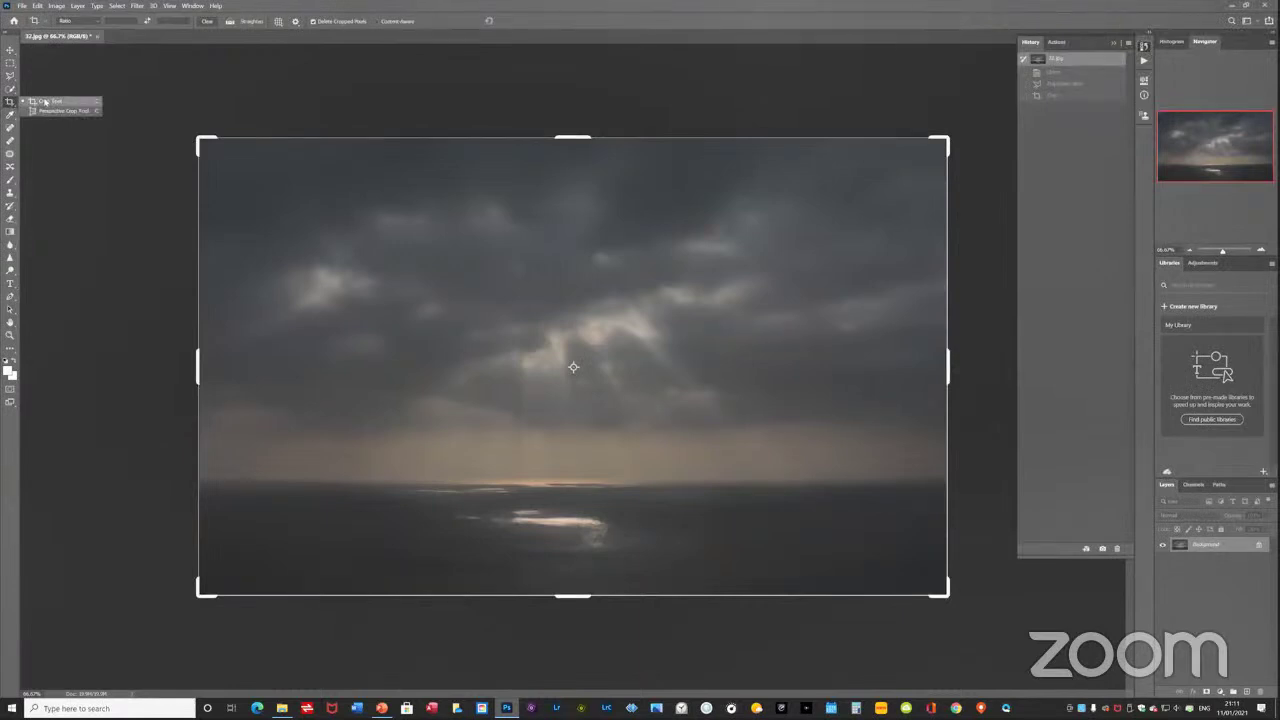
pyautogui.click(45, 102)
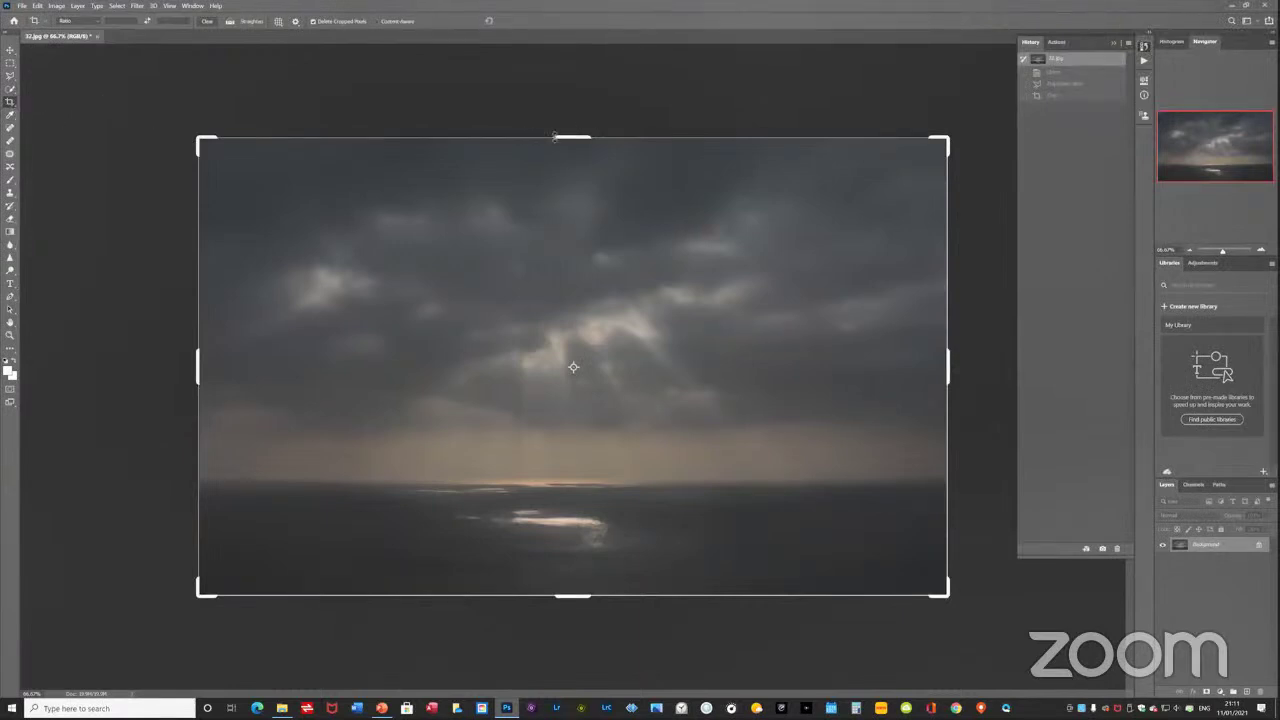
pyautogui.moveTo(573, 139)
pyautogui.mouseDown()
pyautogui.moveTo(583, 198)
pyautogui.moveTo(582, 150)
pyautogui.mouseUp()
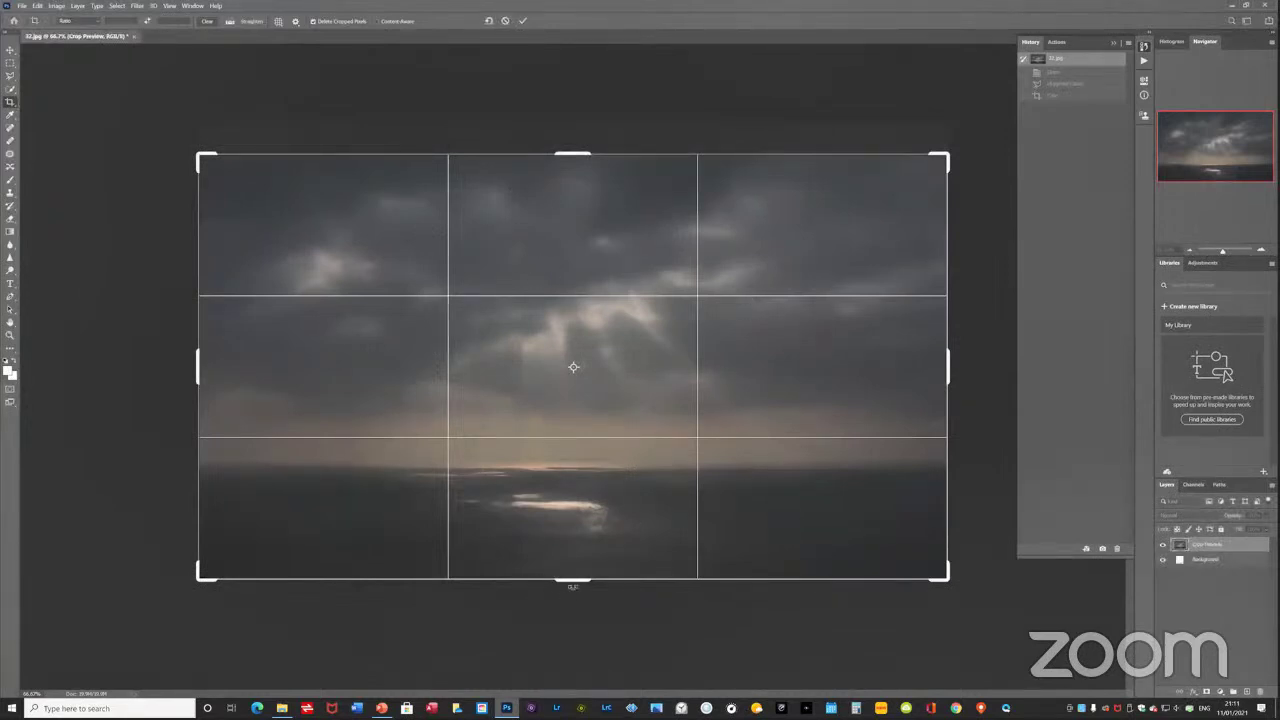
pyautogui.moveTo(572, 578); pyautogui.dragTo(571, 567)
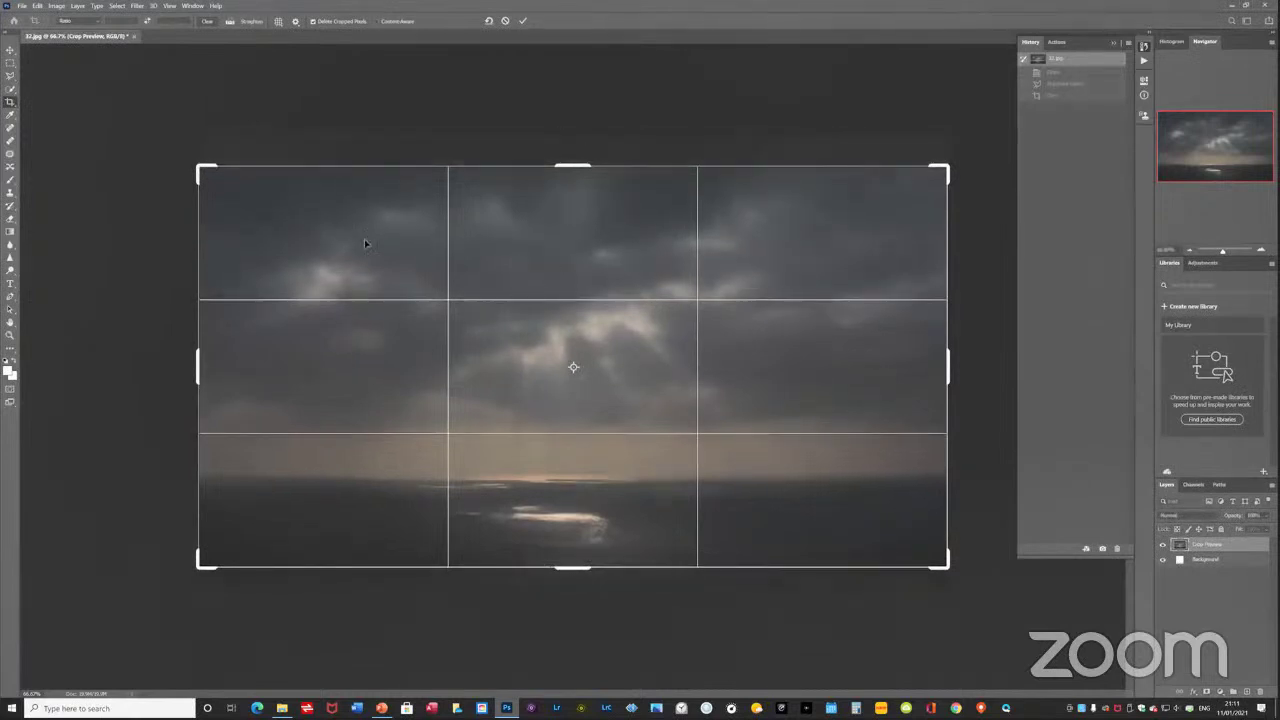
pyautogui.moveTo(198, 371); pyautogui.dragTo(840, 357)
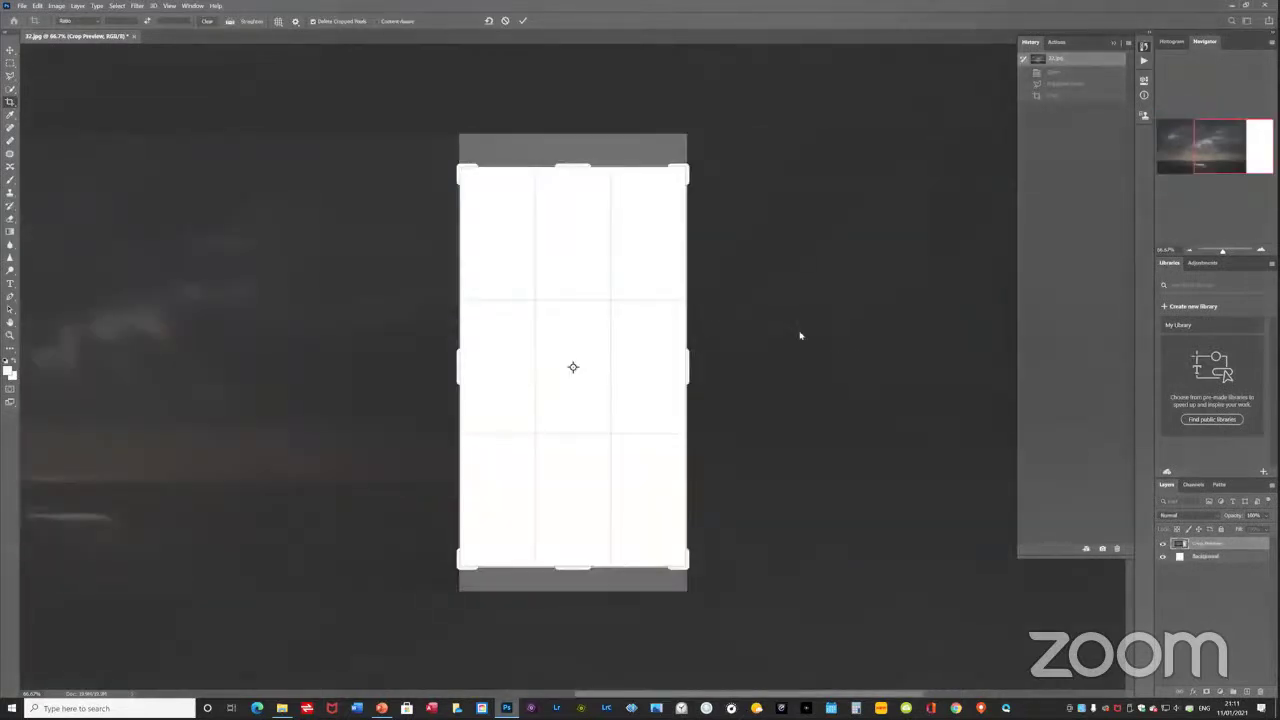
pyautogui.click(505, 21)
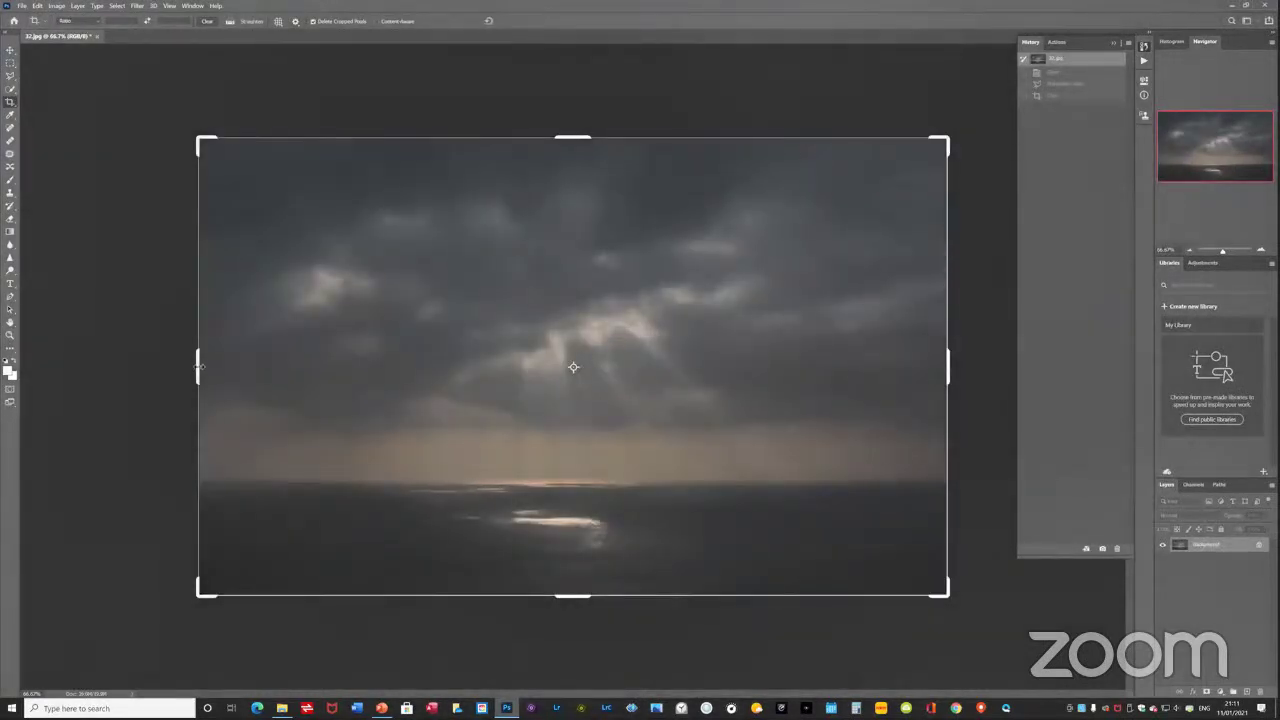
# - Crop the seascape on all sides to a tighter frame around the light rays and the bright reflection on the sea
pyautogui.click(243, 369)
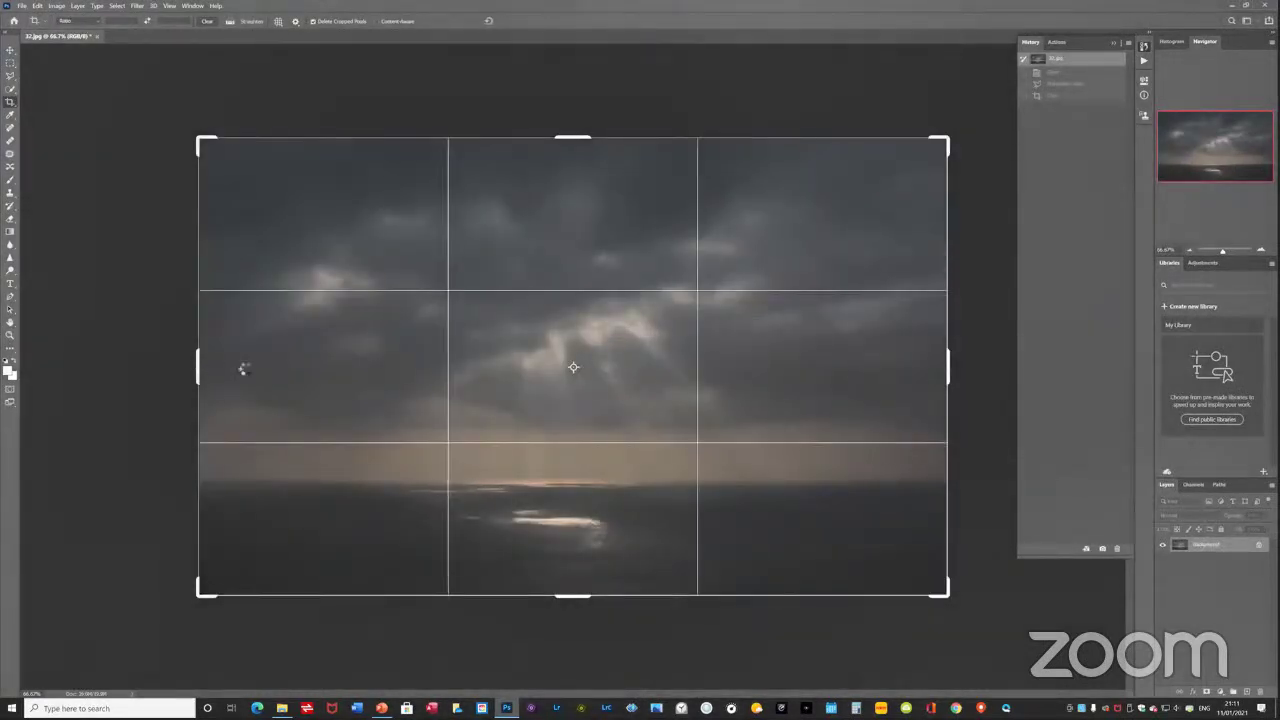
pyautogui.moveTo(243, 369); pyautogui.dragTo(282, 372)
pyautogui.moveTo(864, 360); pyautogui.dragTo(829, 366)
pyautogui.moveTo(573, 140); pyautogui.dragTo(563, 228)
pyautogui.moveTo(577, 533); pyautogui.dragTo(576, 521)
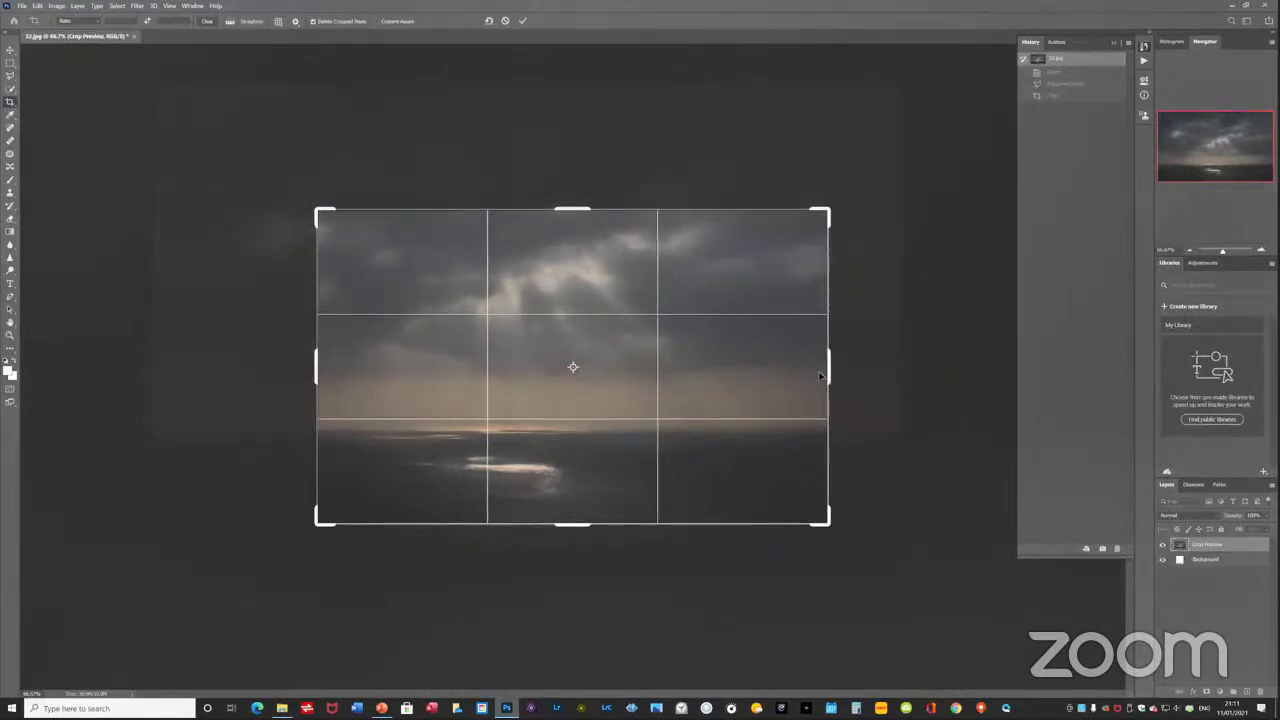
pyautogui.moveTo(819, 375)
pyautogui.mouseDown()
pyautogui.moveTo(780, 372)
pyautogui.moveTo(801, 380)
pyautogui.mouseUp()
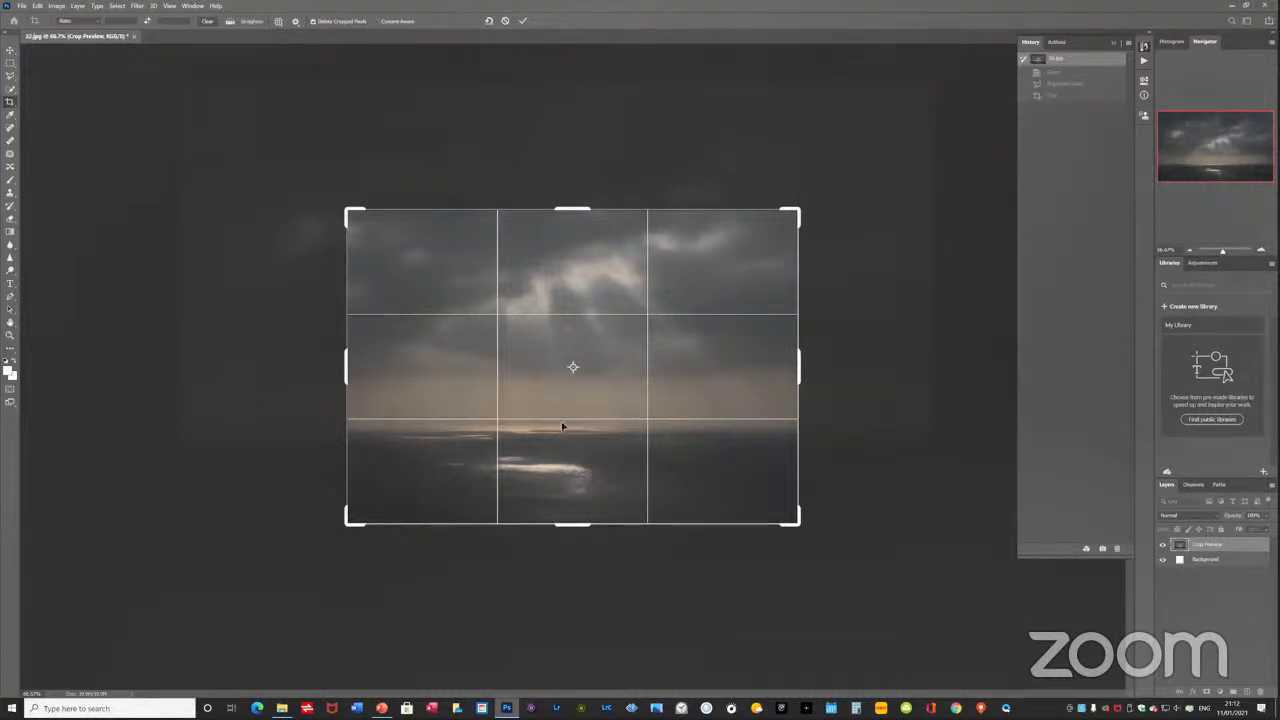
pyautogui.click(522, 24)
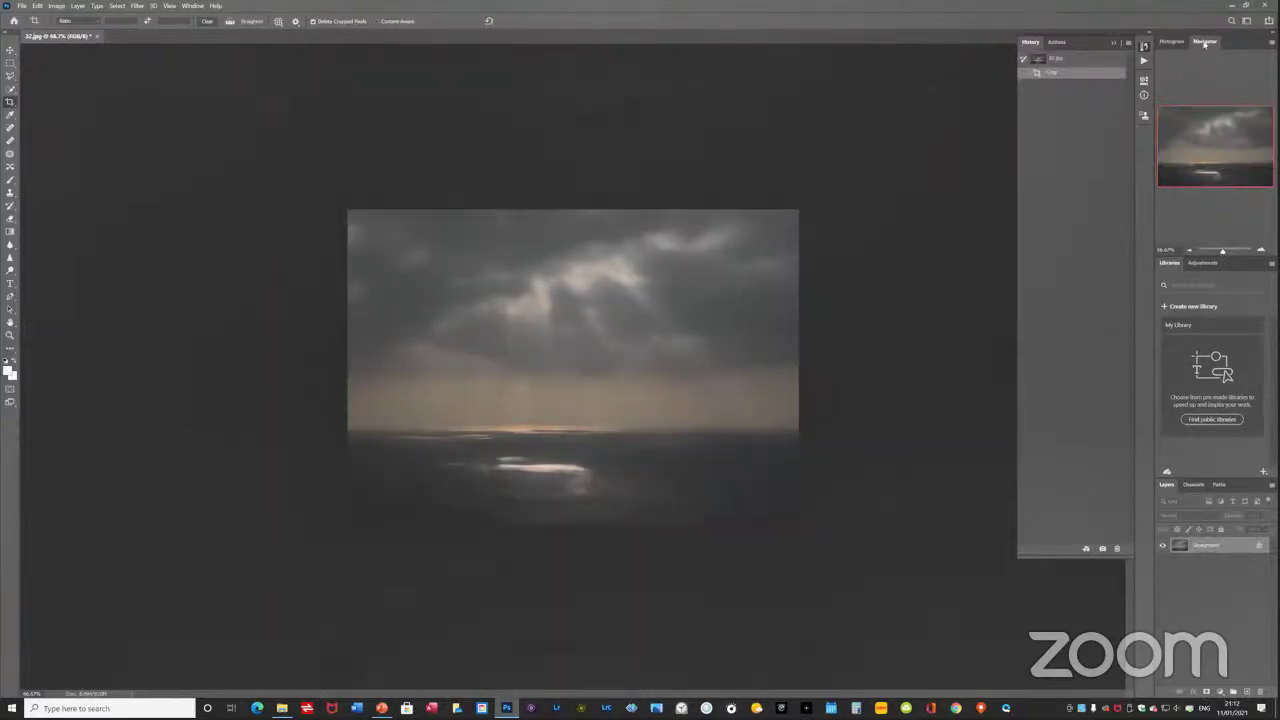
# - Start a Curves adjustment on the cropped image and darken the shadows with an RGB curve point at about input 54, output 33
pyautogui.moveTo(1222, 252)
pyautogui.mouseDown()
pyautogui.moveTo(1239, 252)
pyautogui.moveTo(1224, 252)
pyautogui.mouseUp()
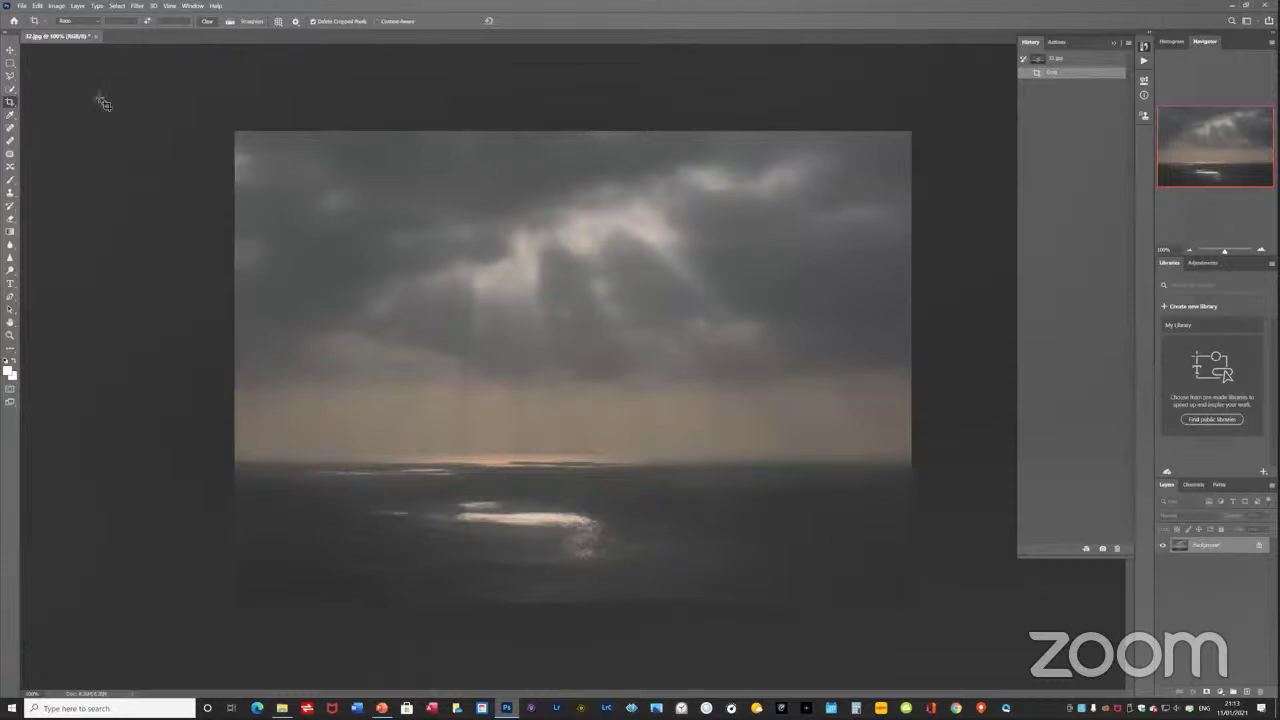
pyautogui.click(57, 6)
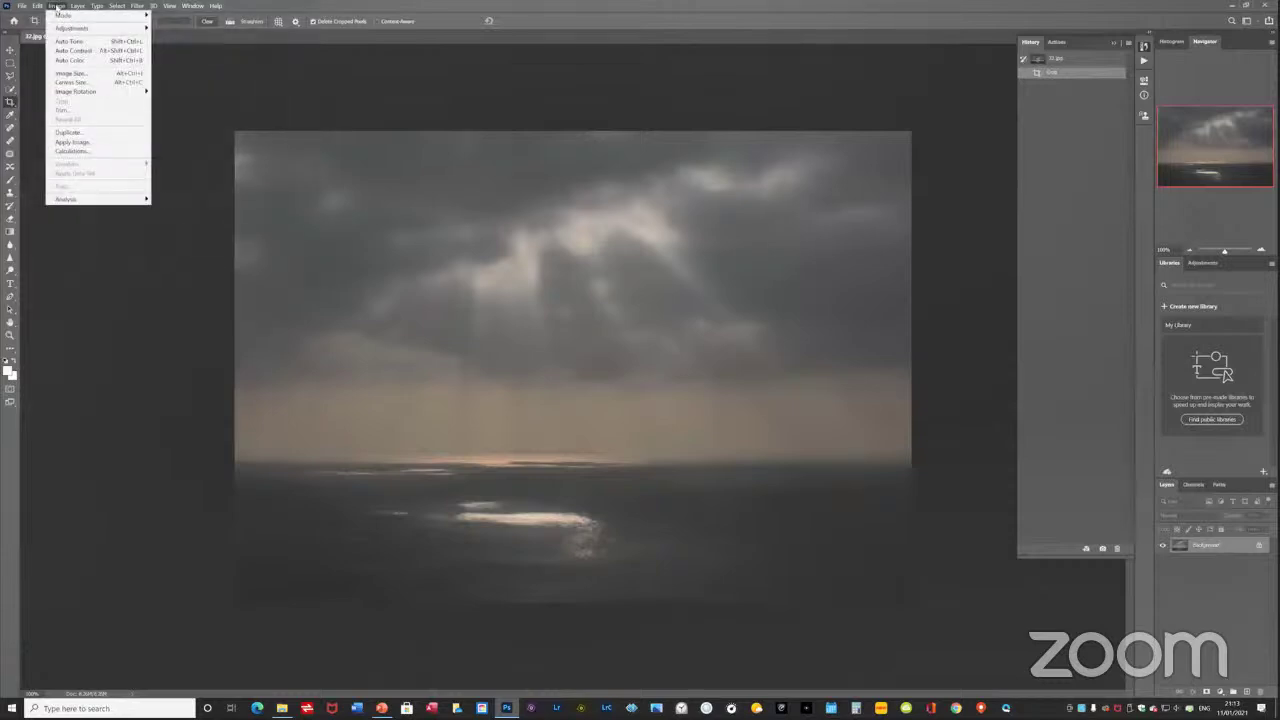
pyautogui.moveTo(90, 31)
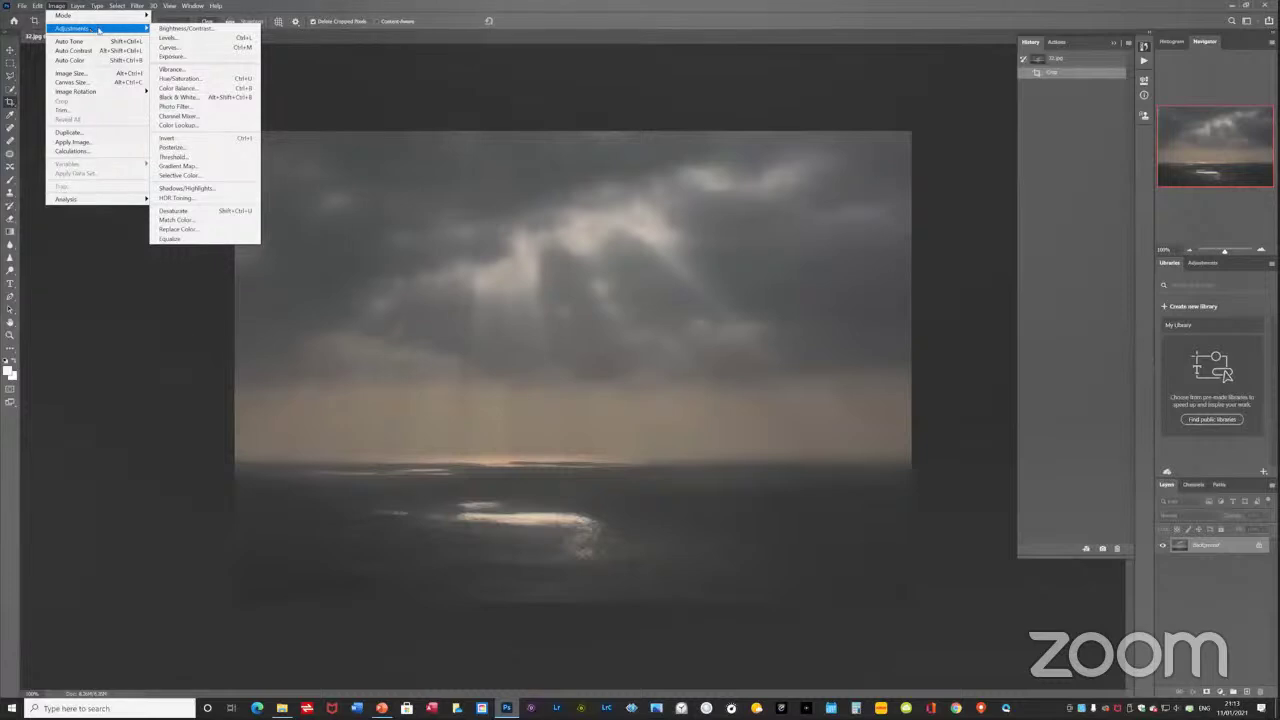
pyautogui.click(168, 47)
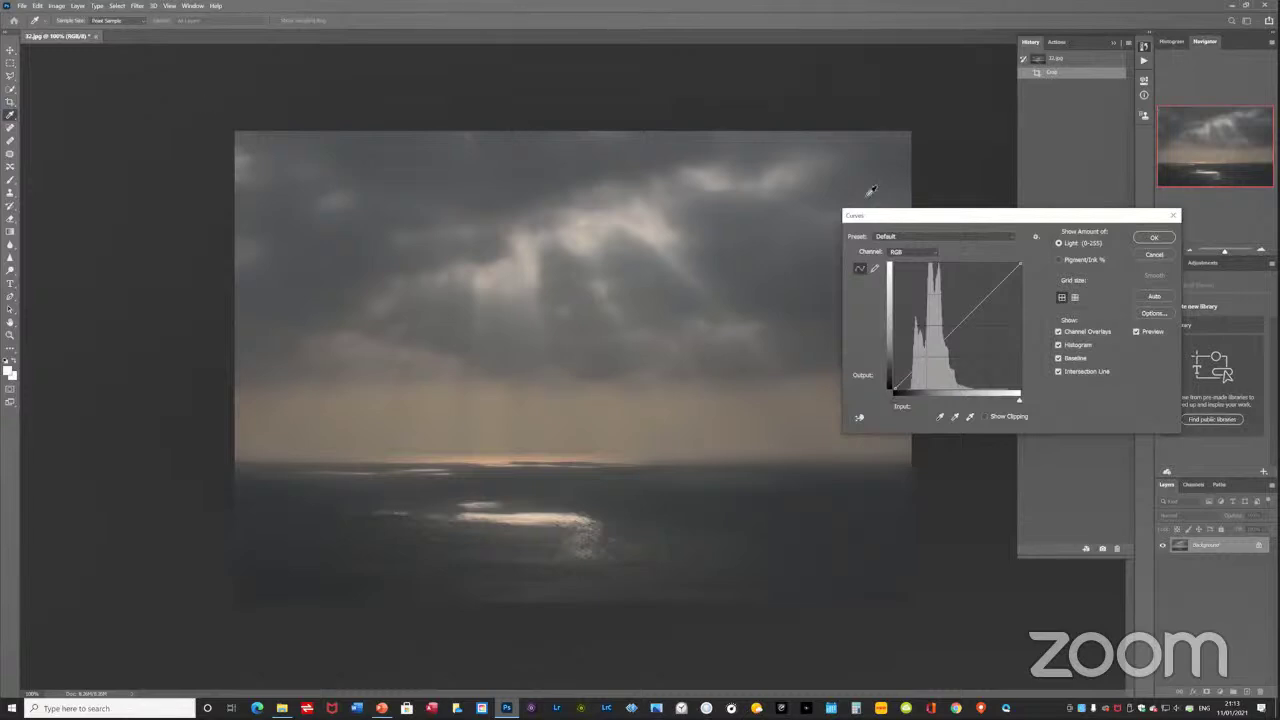
pyautogui.moveTo(955, 215); pyautogui.dragTo(912, 78)
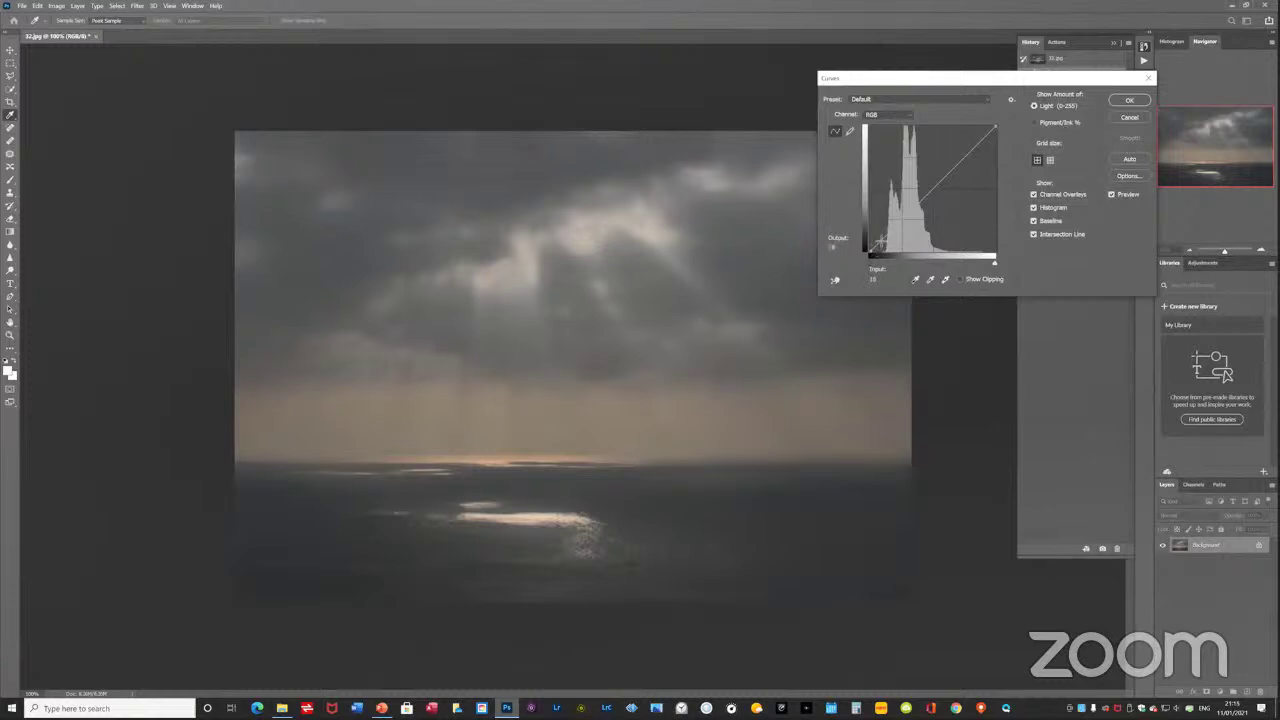
pyautogui.moveTo(876, 244); pyautogui.dragTo(880, 248)
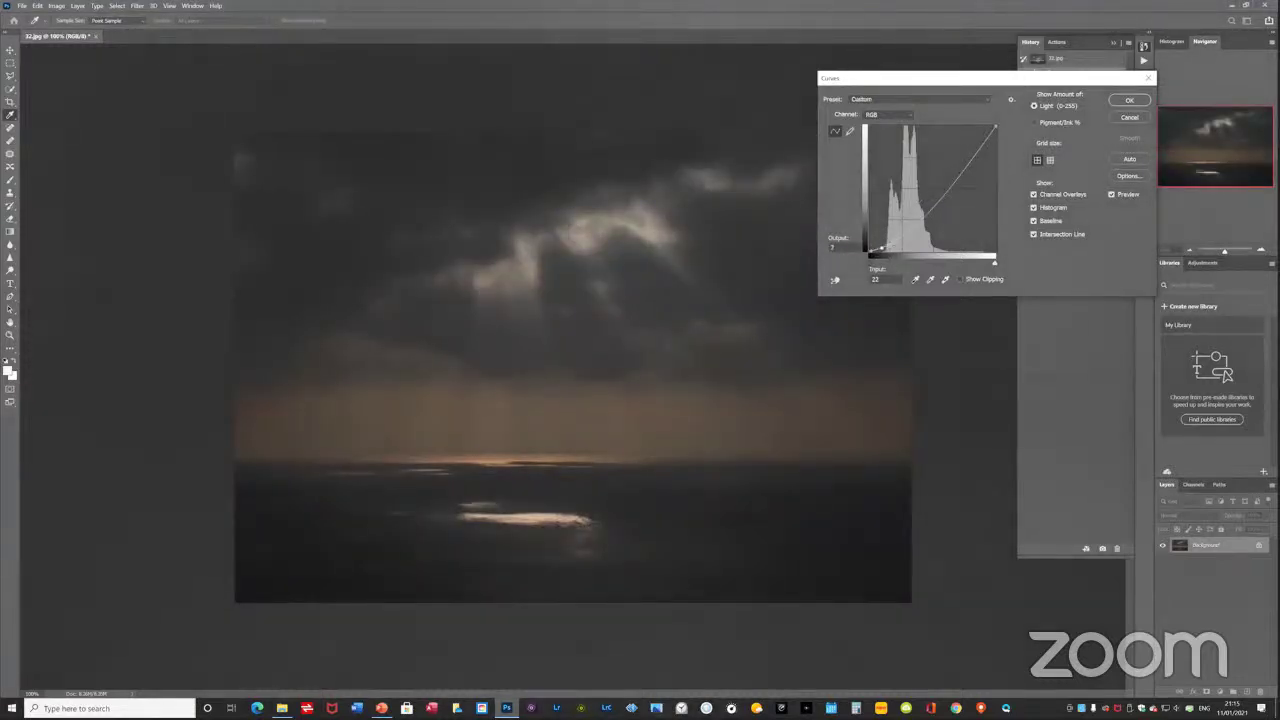
pyautogui.moveTo(880, 248); pyautogui.dragTo(897, 236)
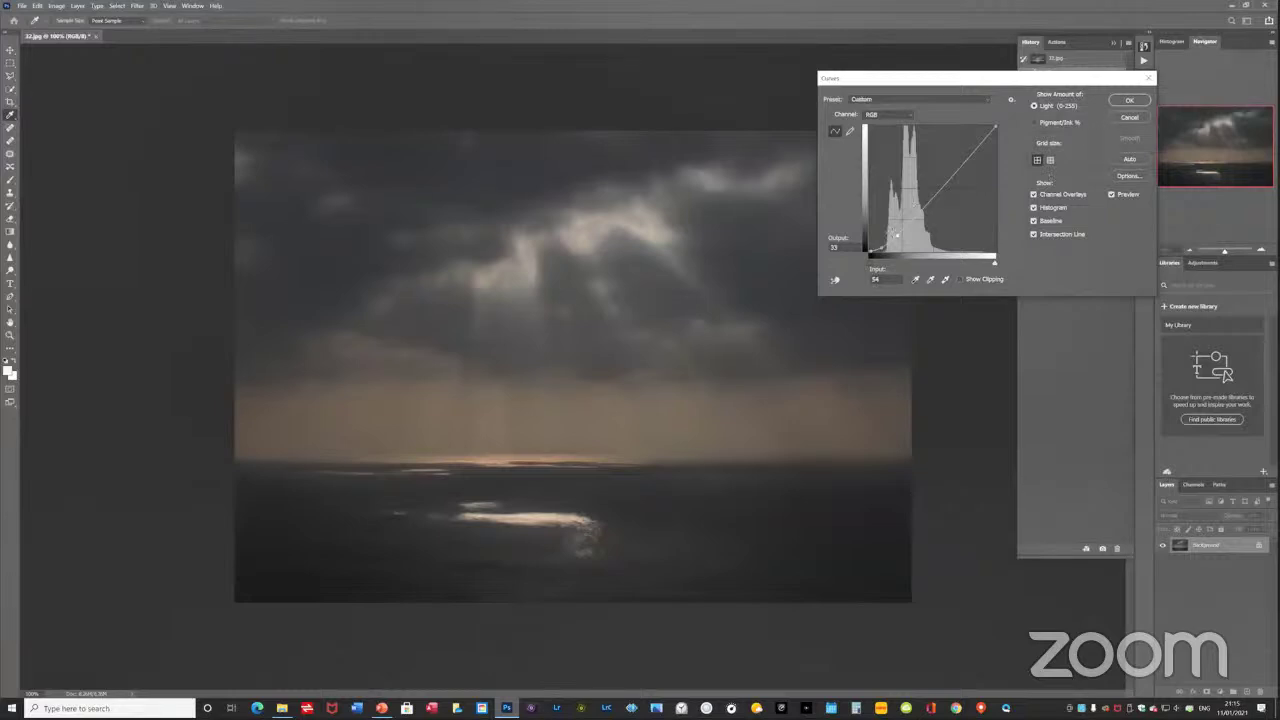
pyautogui.moveTo(893, 235); pyautogui.dragTo(896, 235)
# - Adjust the midtones of the RGB curve, place a deep-shadow point at input 21, output 3, and apply the curve
pyautogui.moveTo(937, 193); pyautogui.dragTo(910, 172)
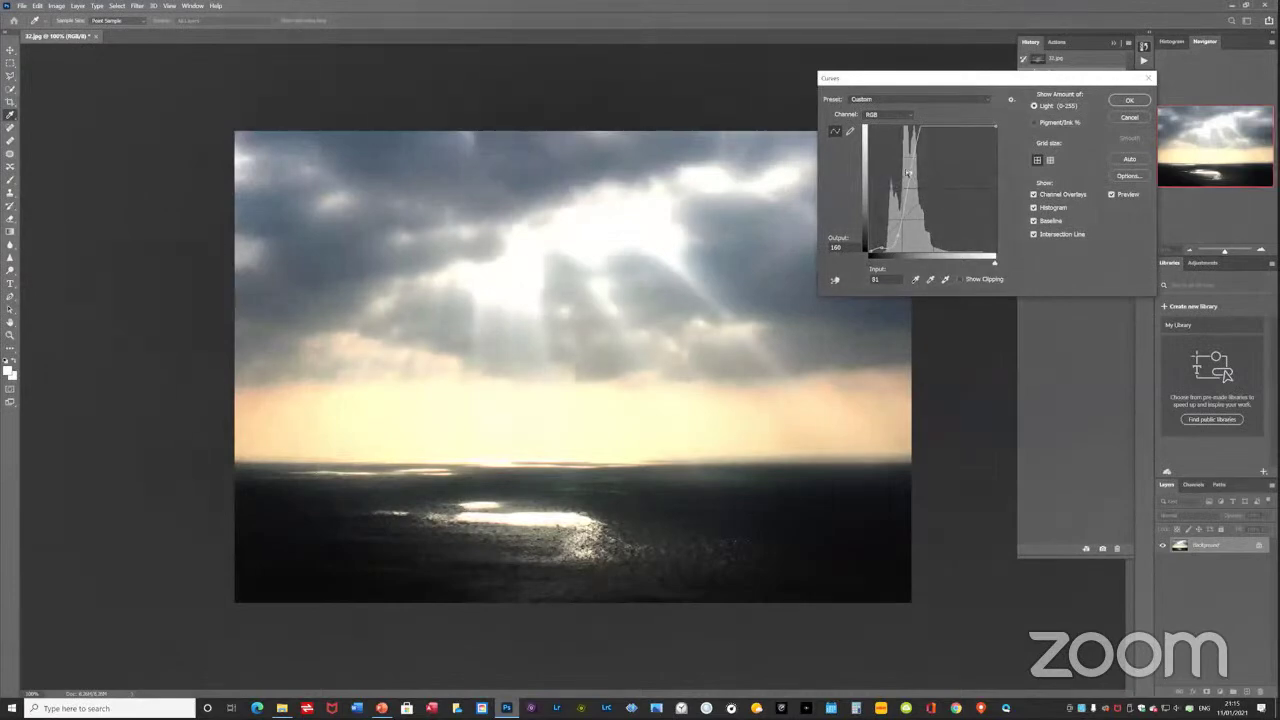
pyautogui.moveTo(910, 177); pyautogui.dragTo(915, 204)
pyautogui.click(897, 236)
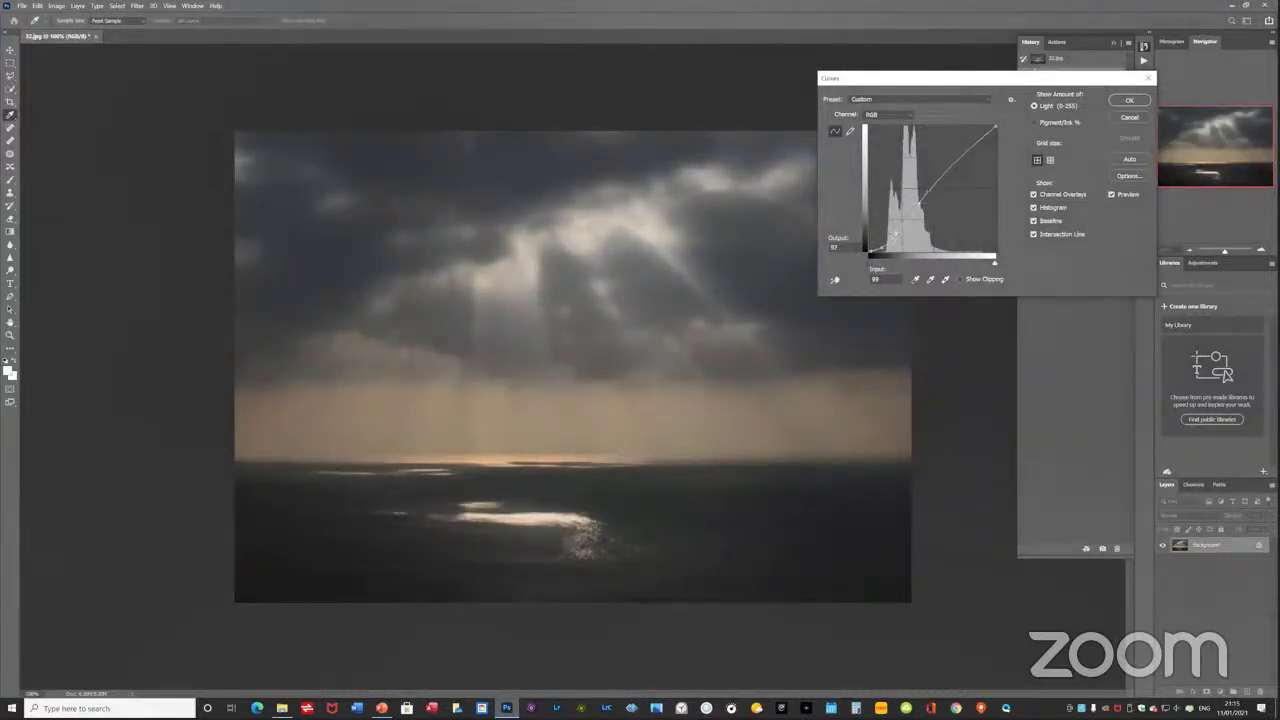
pyautogui.moveTo(883, 245); pyautogui.dragTo(878, 251)
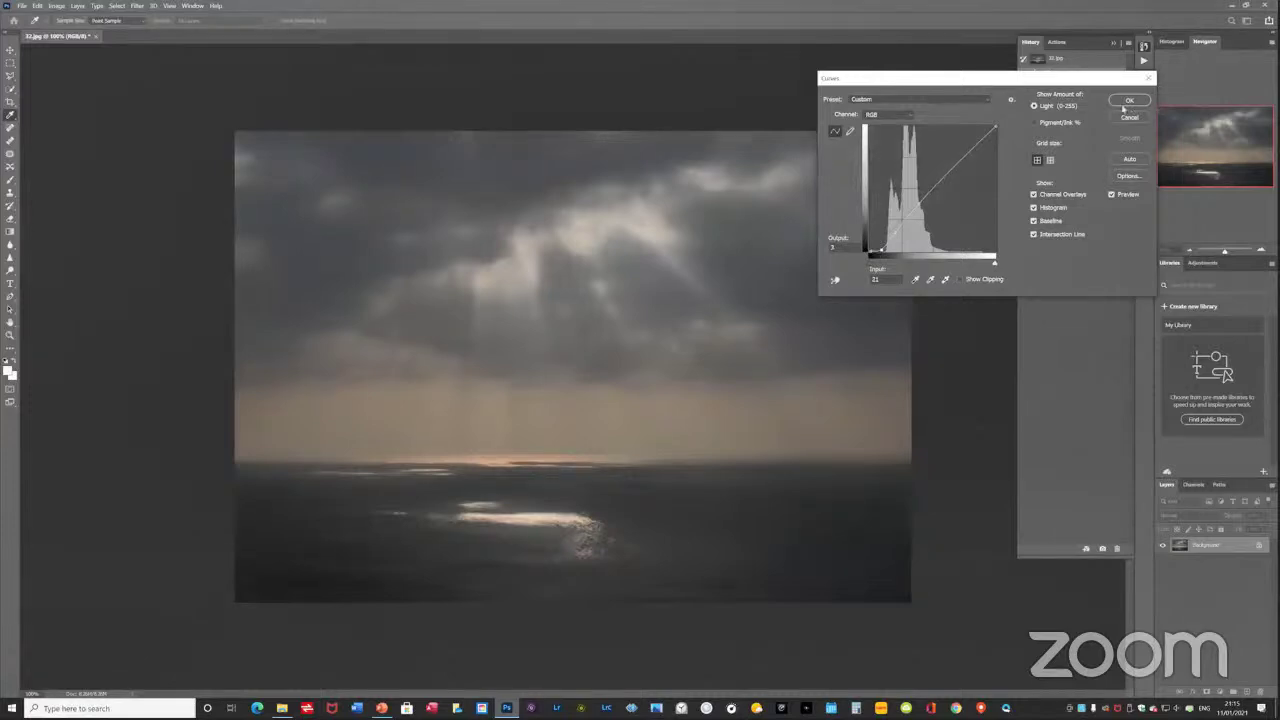
pyautogui.click(1129, 102)
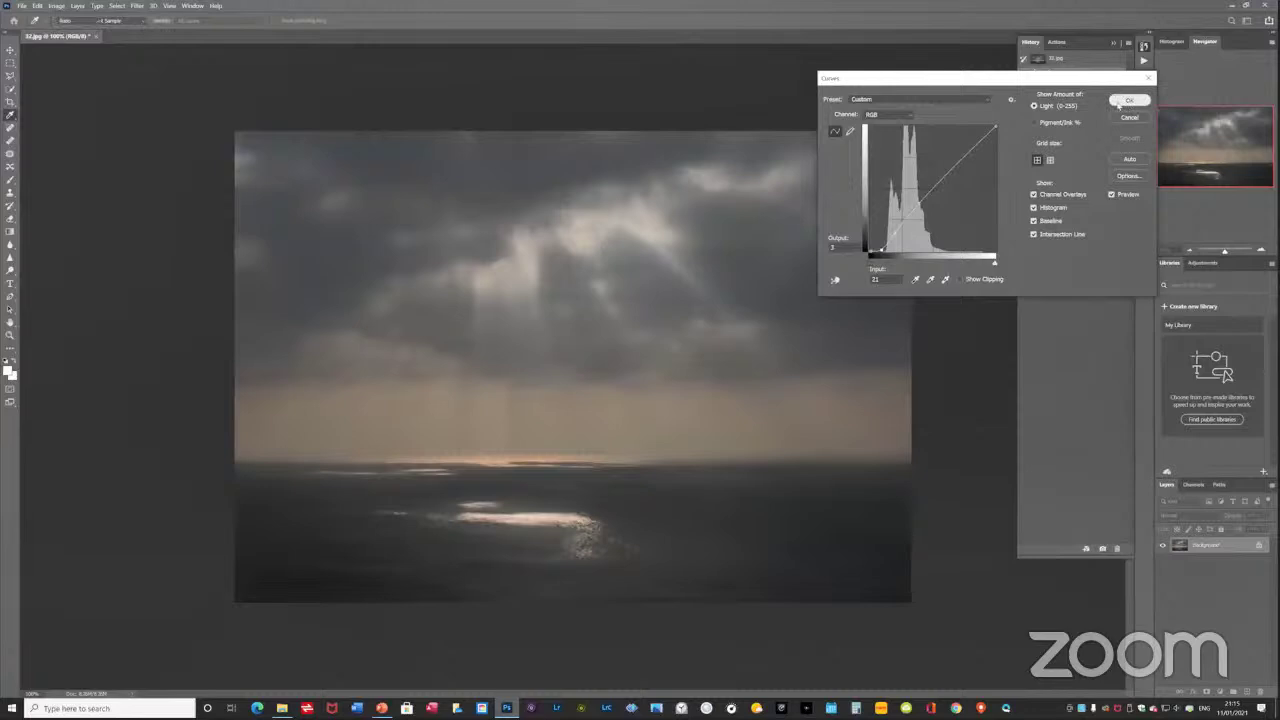
# - Apply a second Curves adjustment that slightly deepens the darkest tones with one point near the low end of the RGB curve
pyautogui.press('c')
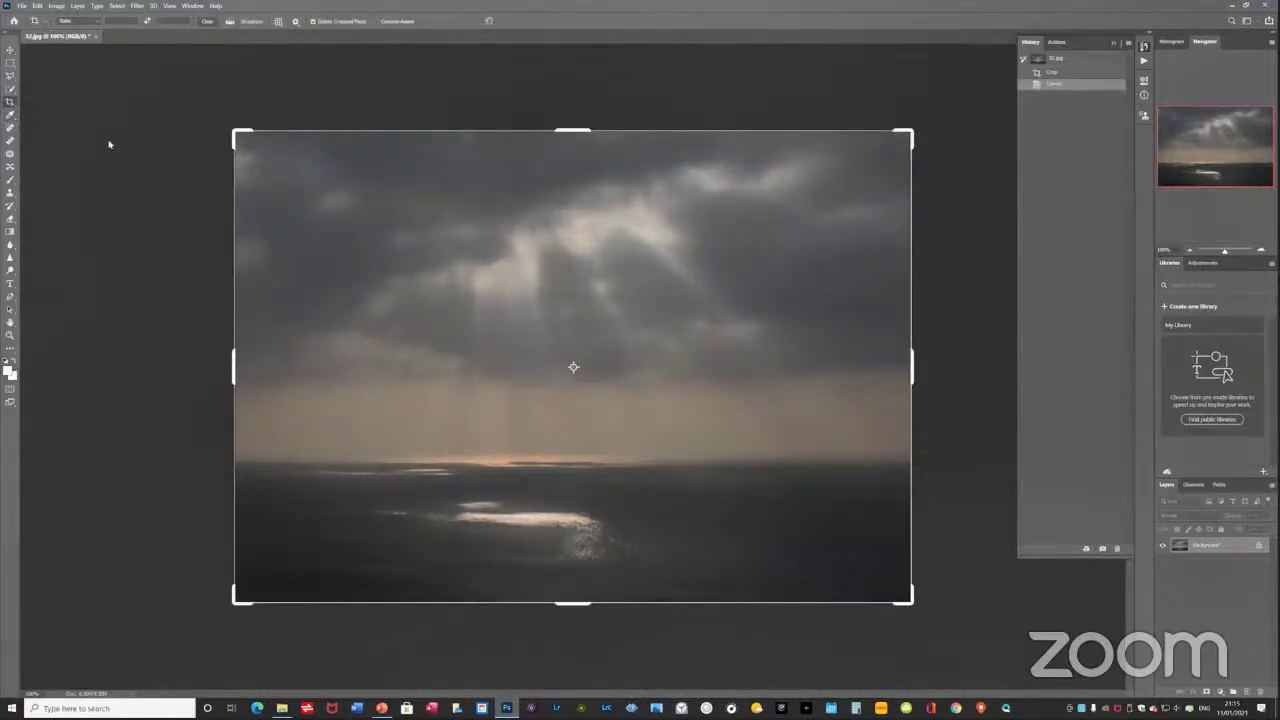
pyautogui.click(56, 9)
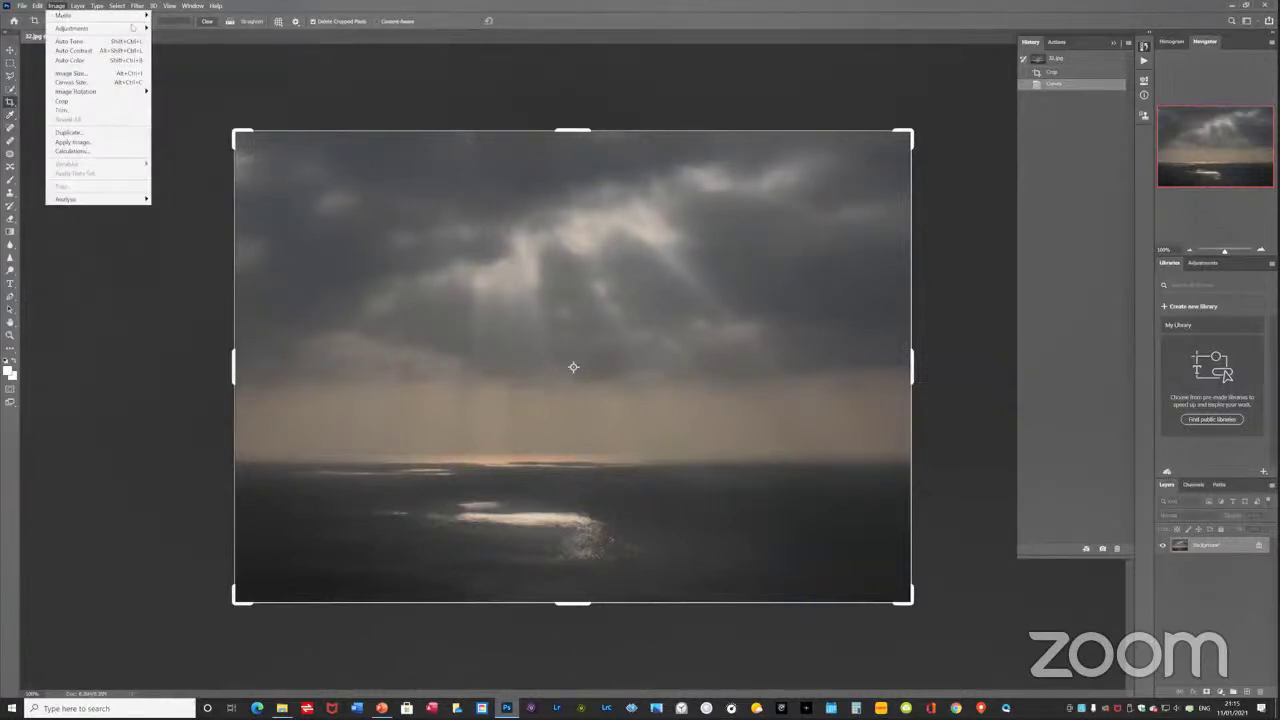
pyautogui.moveTo(145, 29)
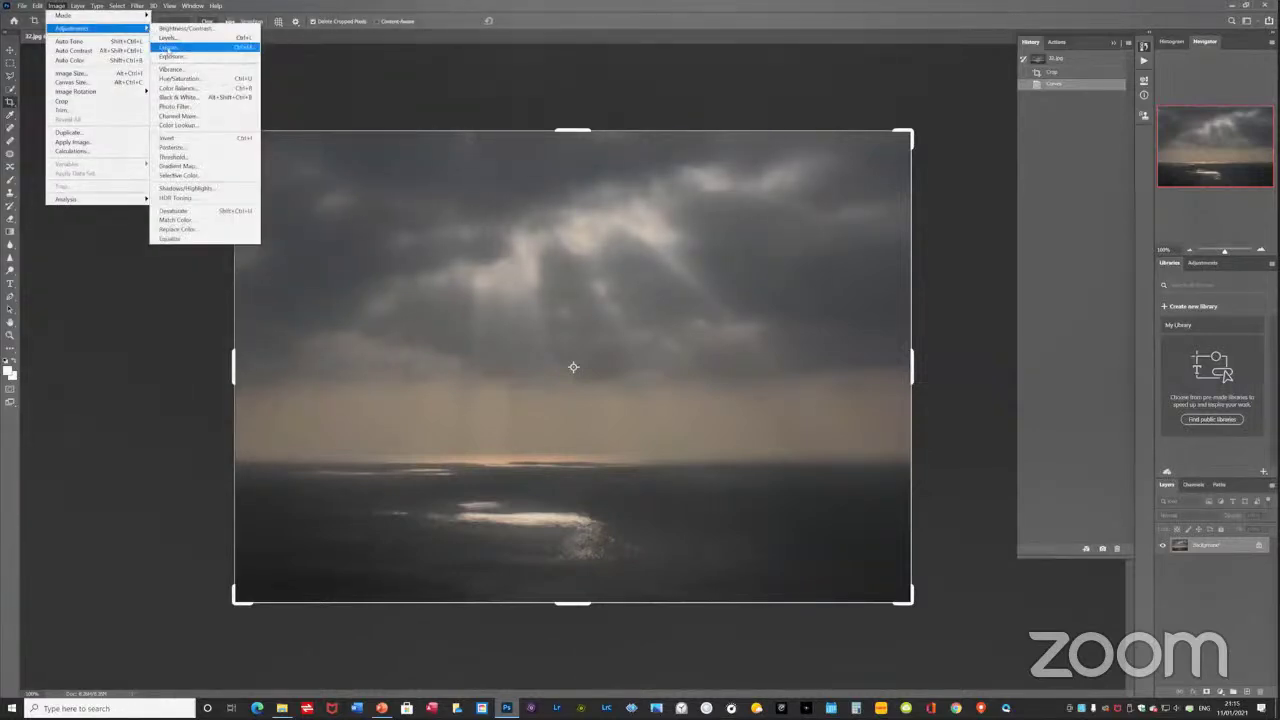
pyautogui.click(168, 47)
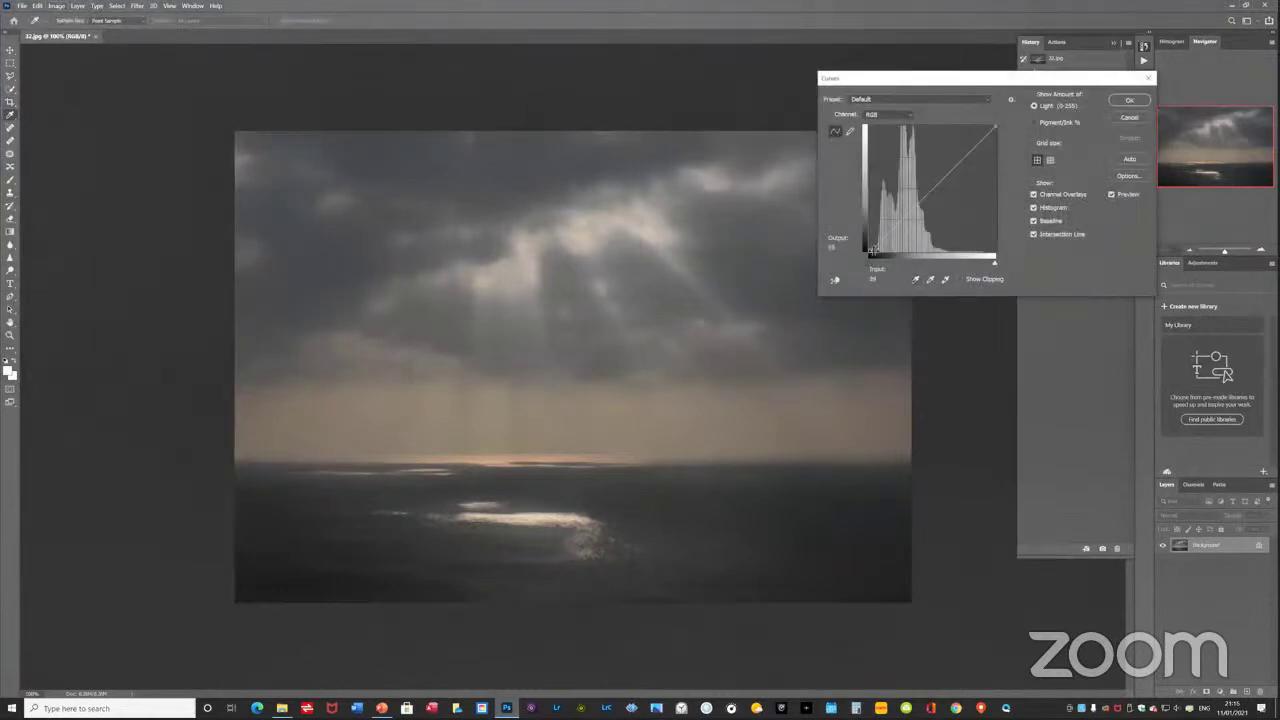
pyautogui.moveTo(870, 250); pyautogui.dragTo(897, 239)
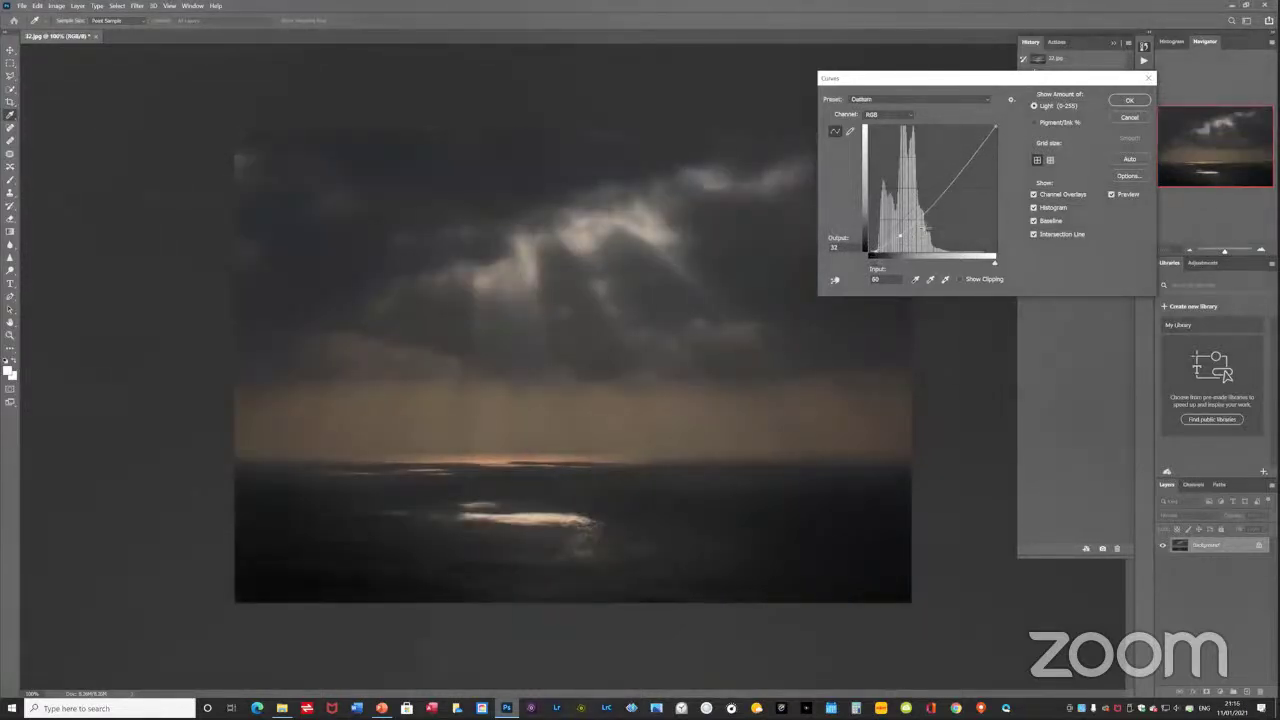
pyautogui.moveTo(899, 237); pyautogui.dragTo(878, 244)
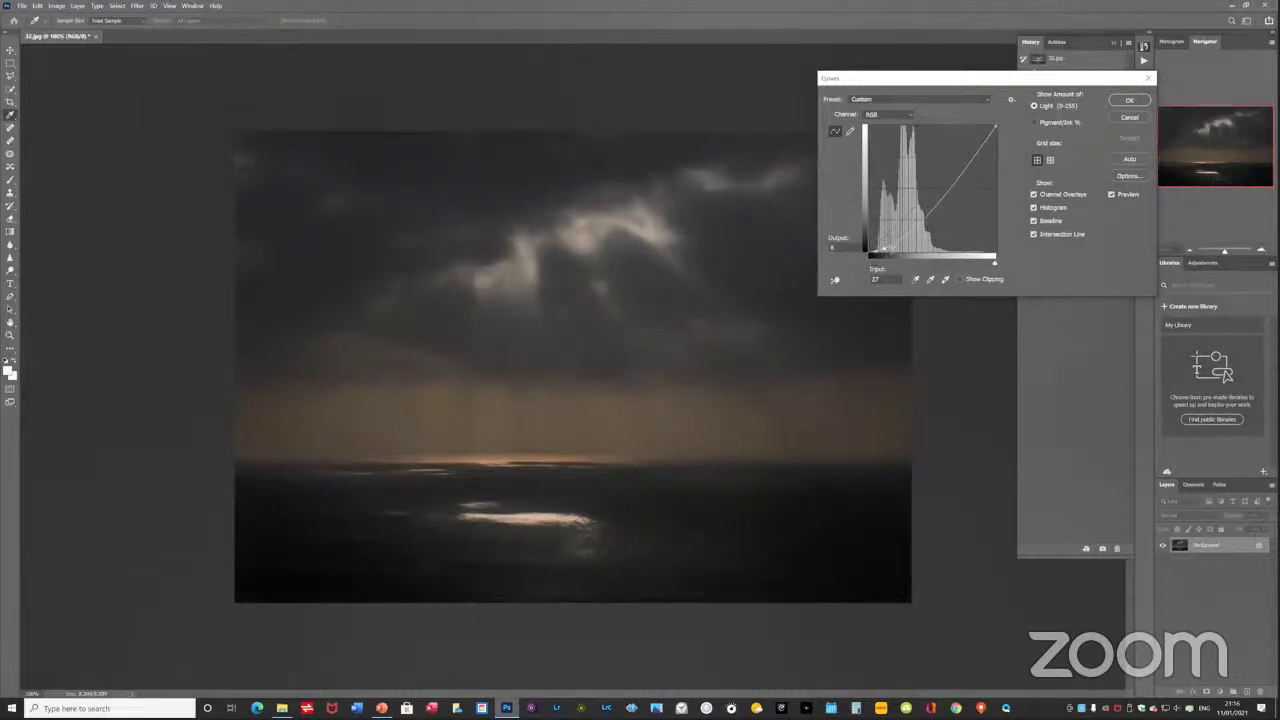
pyautogui.moveTo(903, 238)
pyautogui.mouseDown()
pyautogui.moveTo(895, 228)
pyautogui.moveTo(882, 243)
pyautogui.mouseUp()
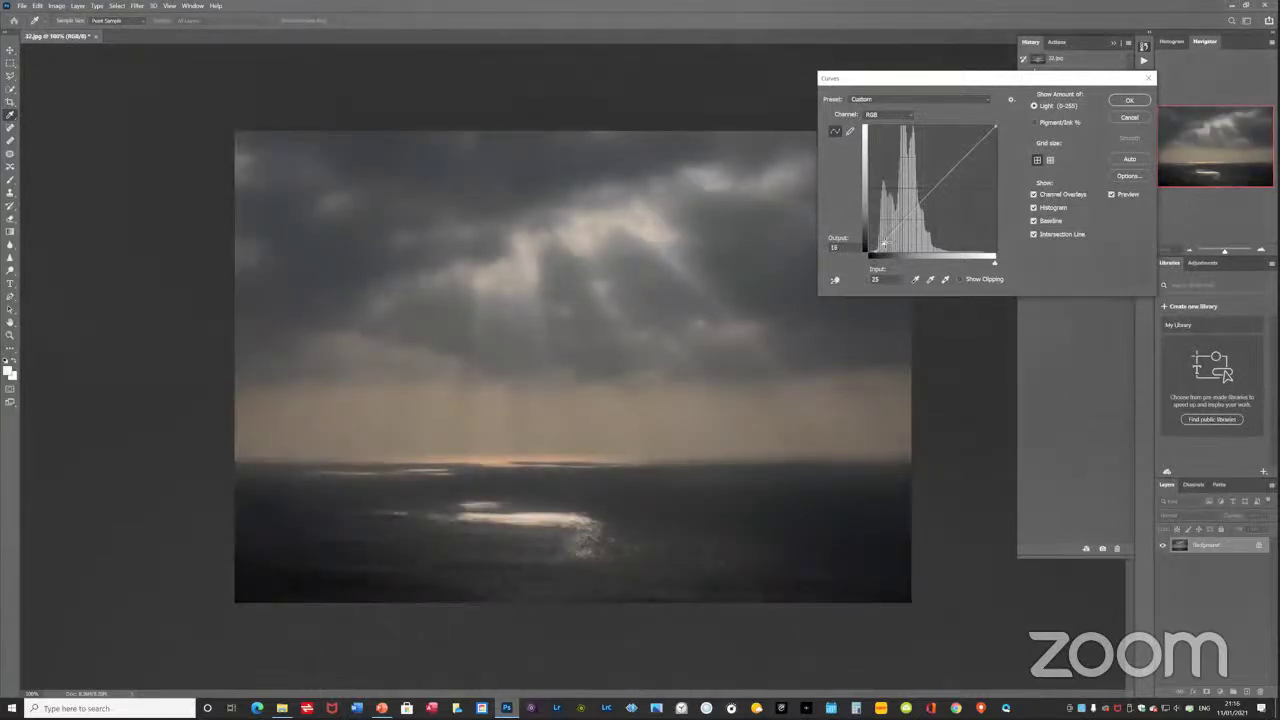
pyautogui.click(1116, 104)
pyautogui.press('c')
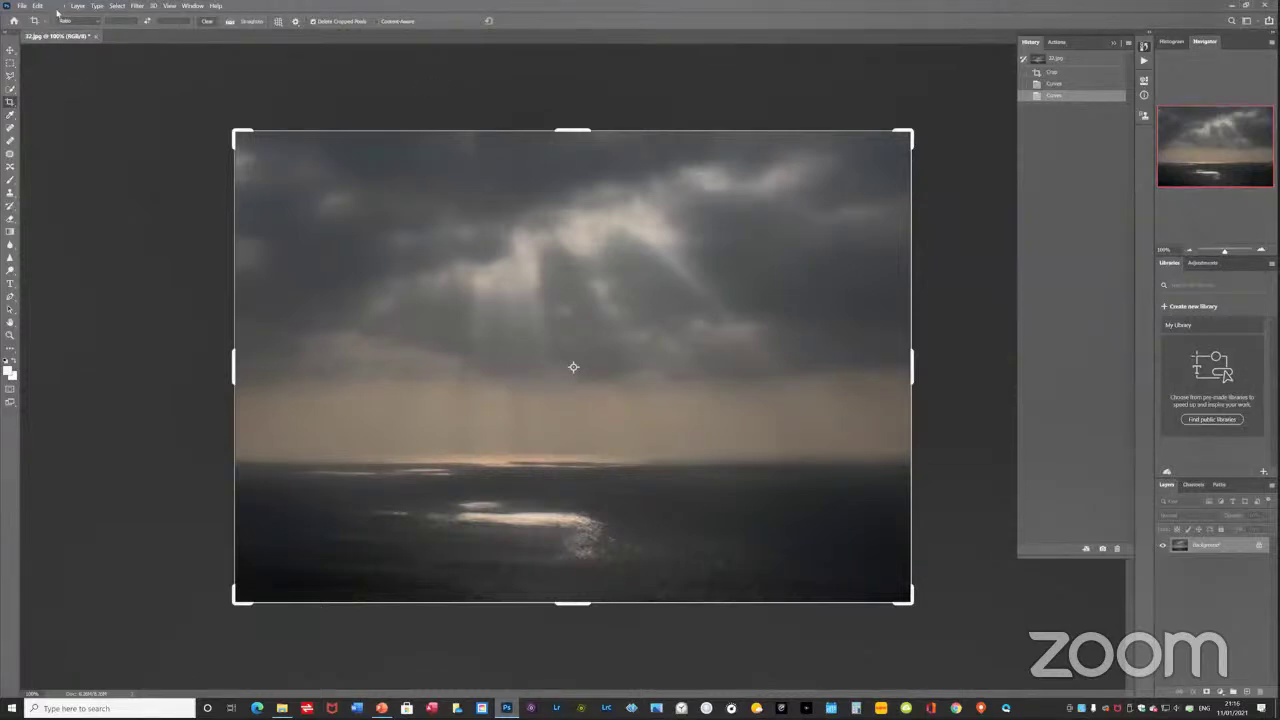
# - Apply a Hue/Saturation adjustment to the image with the Master saturation at +11
pyautogui.click(56, 6)
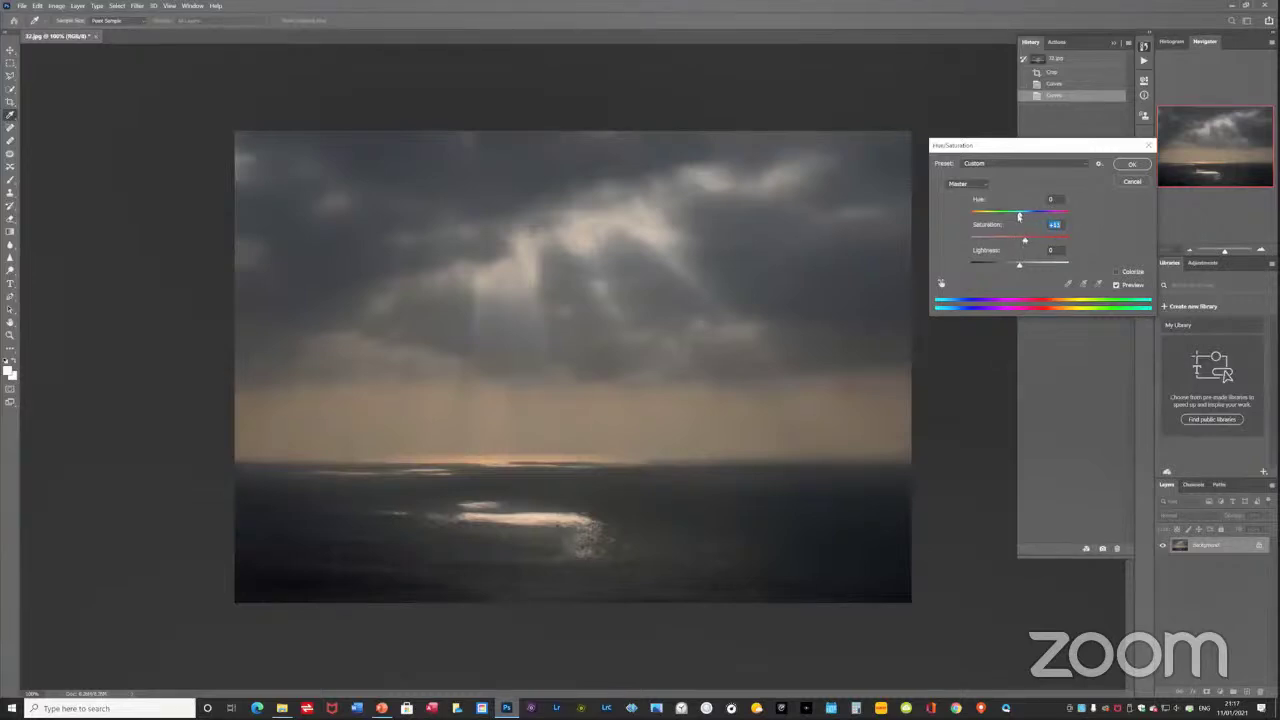
pyautogui.moveTo(271, 628)
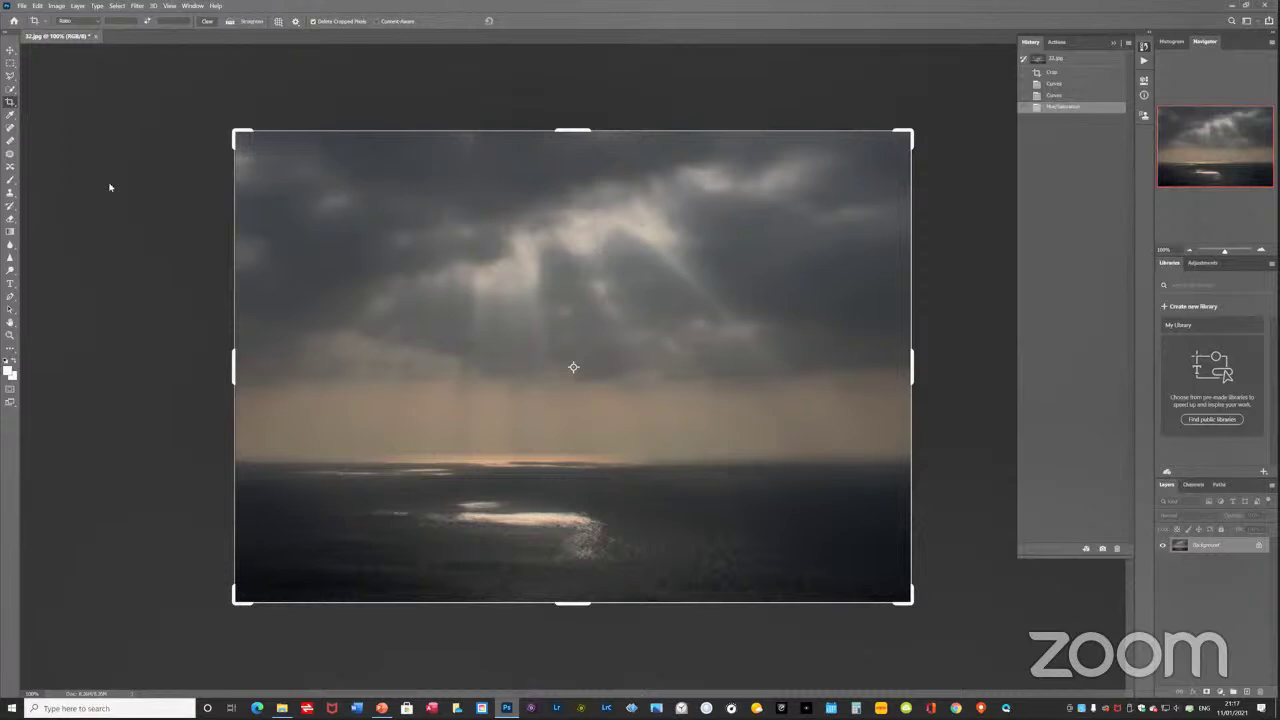
# - Prepare to save the edited seascape as a new JPEG named "32 v2" in the webinar photos 2021 folder
pyautogui.click(21, 6)
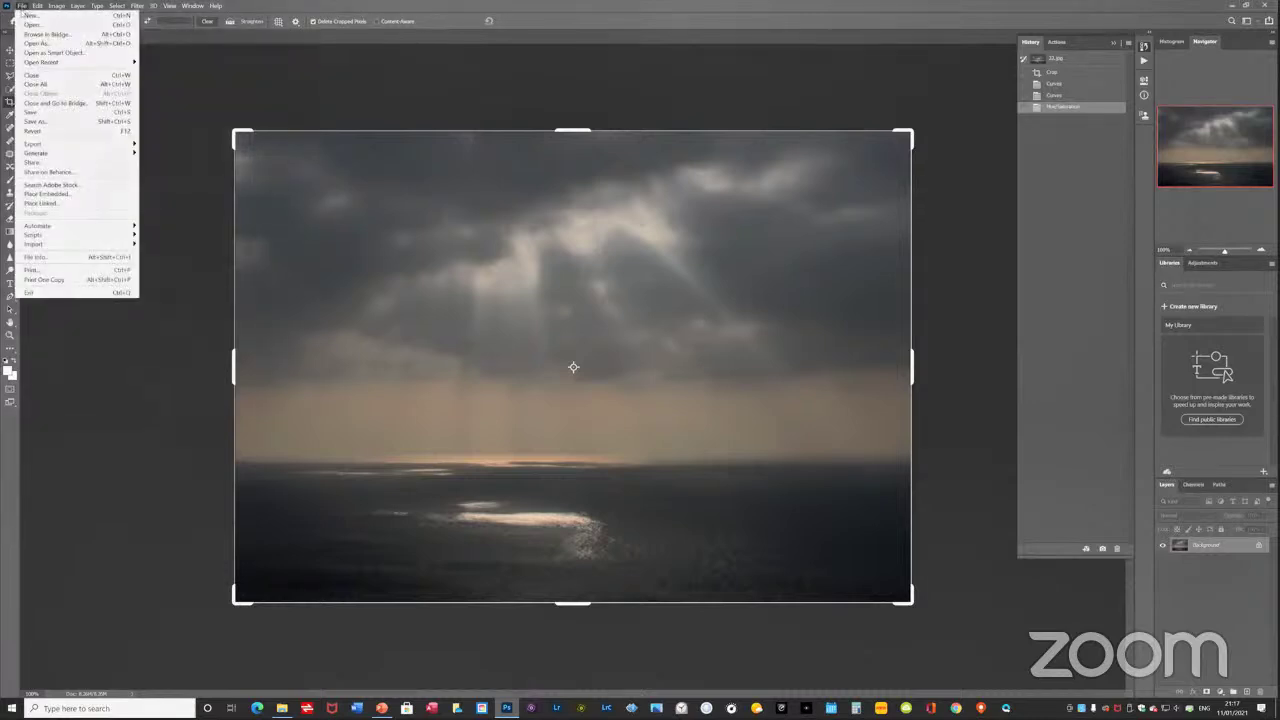
pyautogui.click(47, 122)
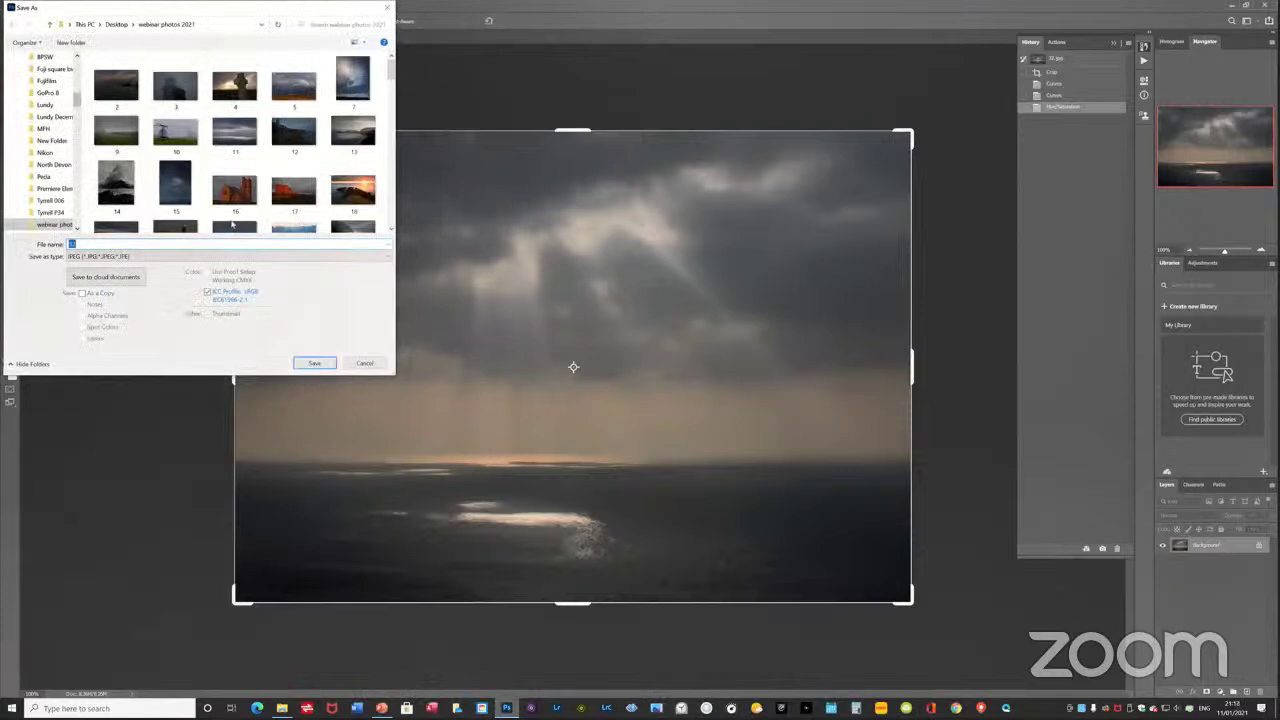
pyautogui.click(80, 244)
pyautogui.moveTo(80, 244); pyautogui.dragTo(66, 244)
pyautogui.write('32 b')
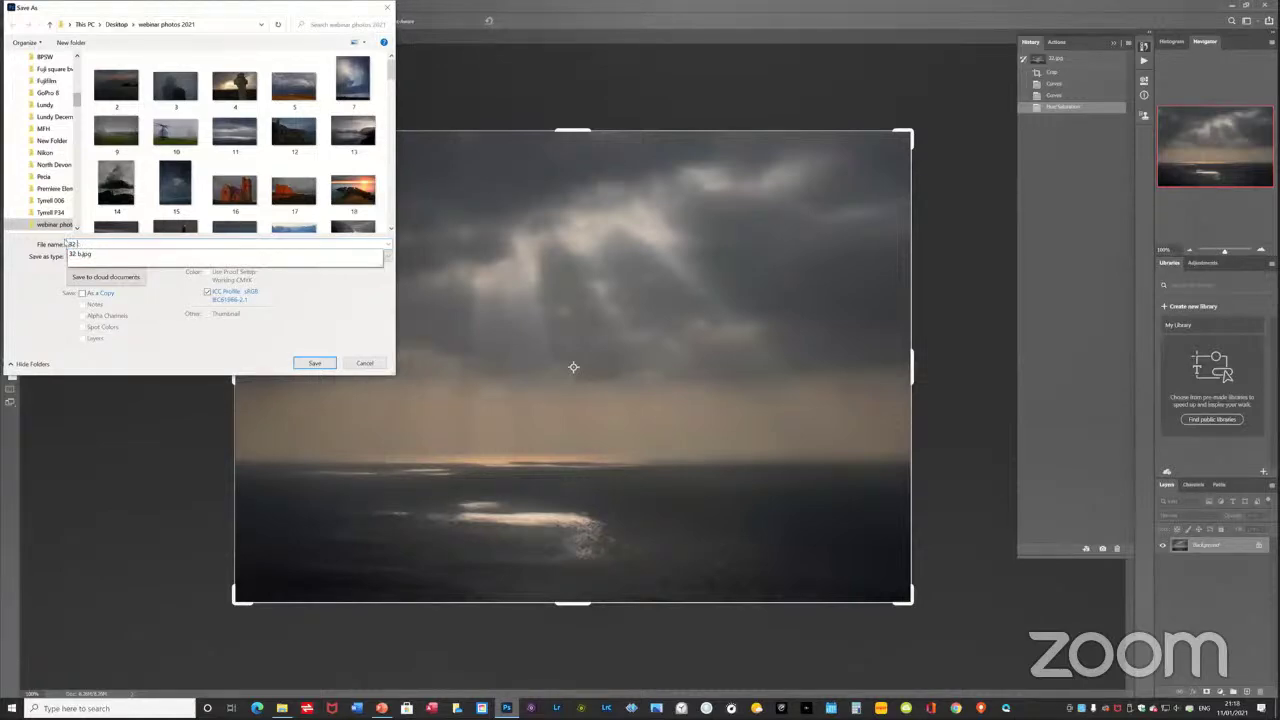
pyautogui.write('v2')
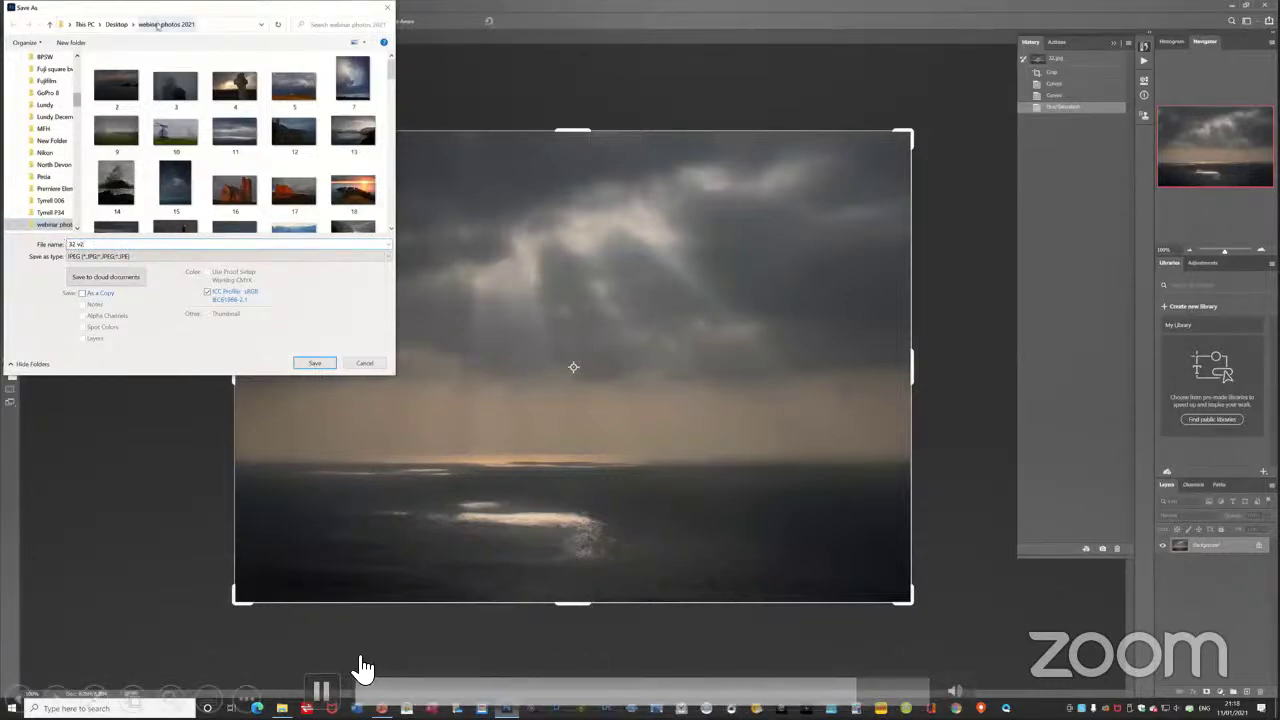
pyautogui.click(322, 686)
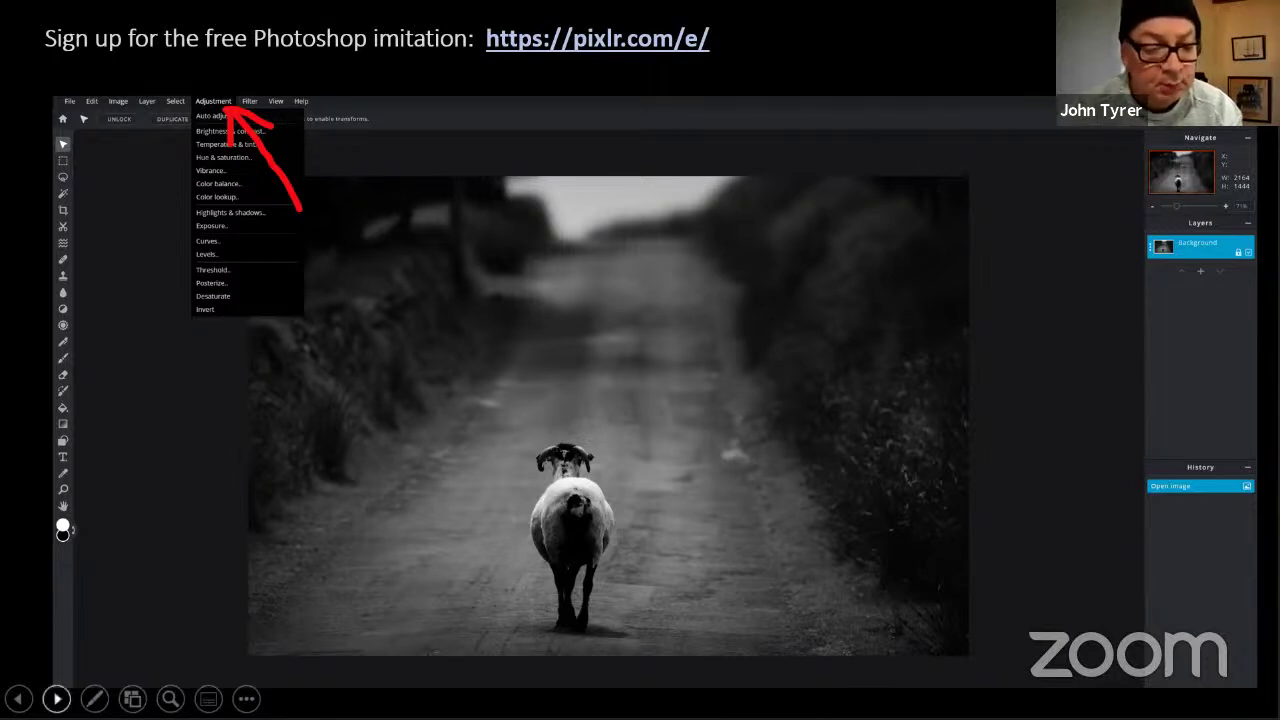
pyautogui.click(56, 698)
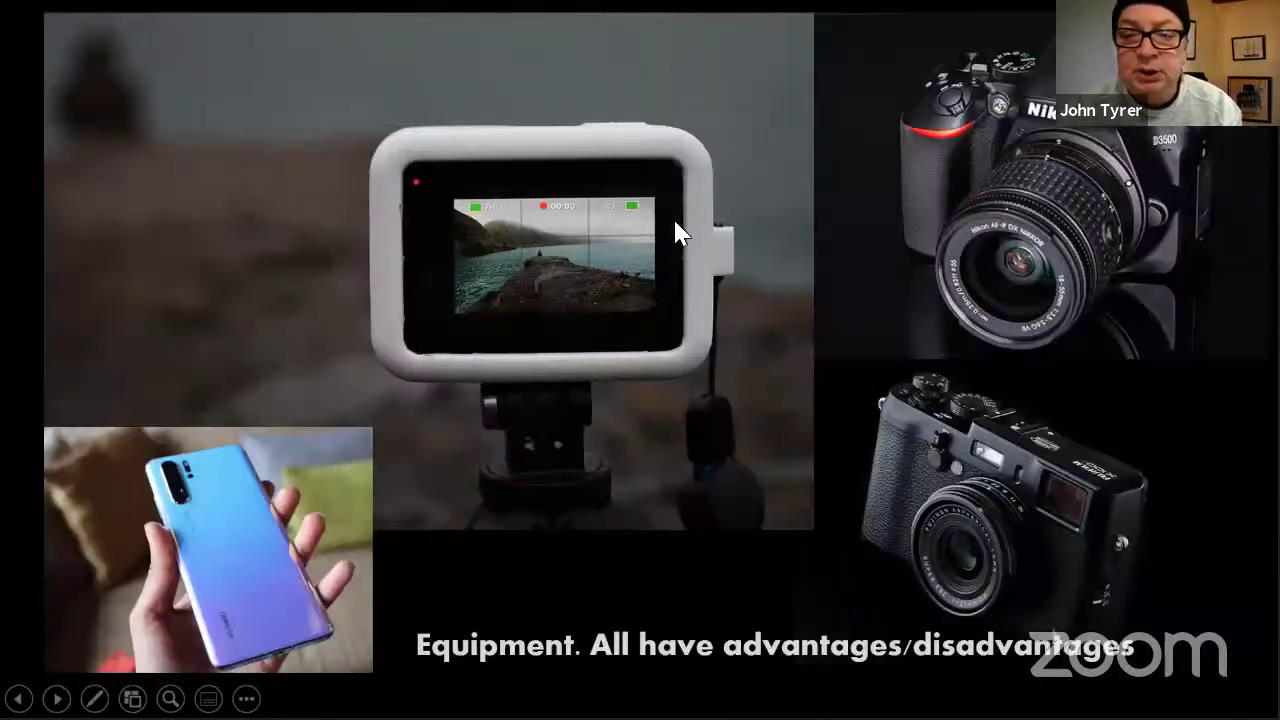
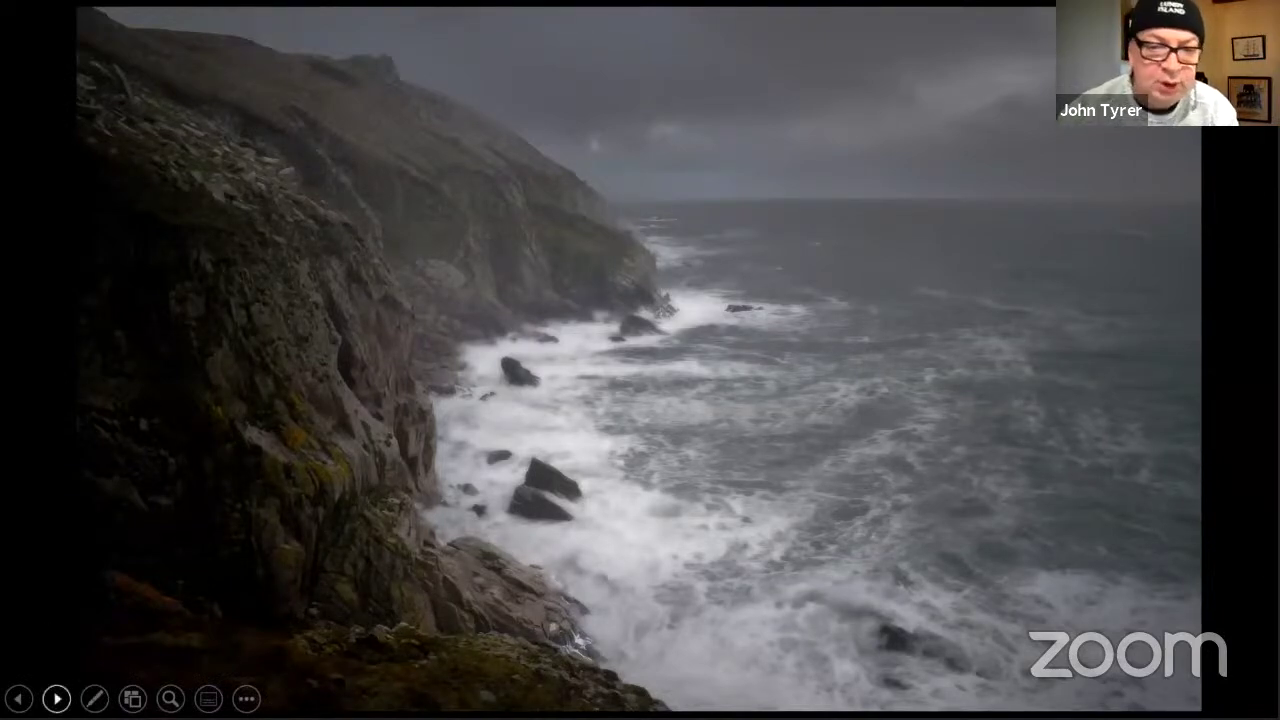
pyautogui.hotkey('alt', 'Tab')
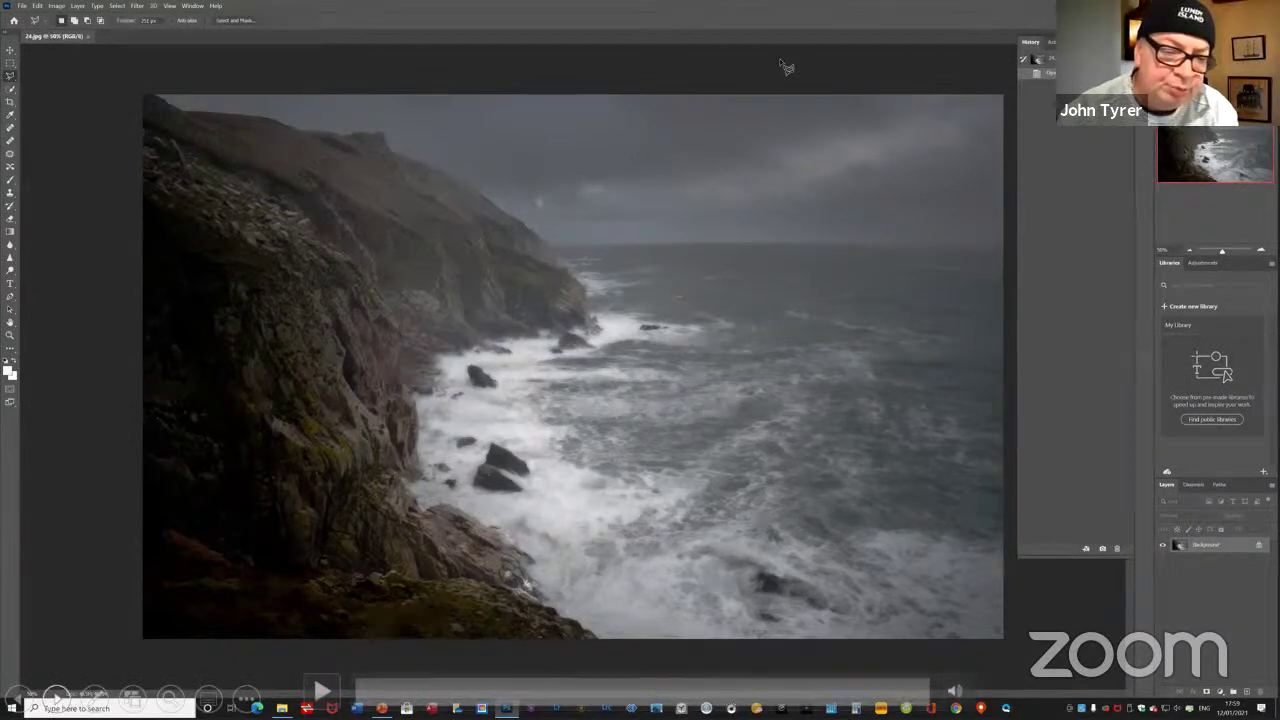
pyautogui.click(323, 686)
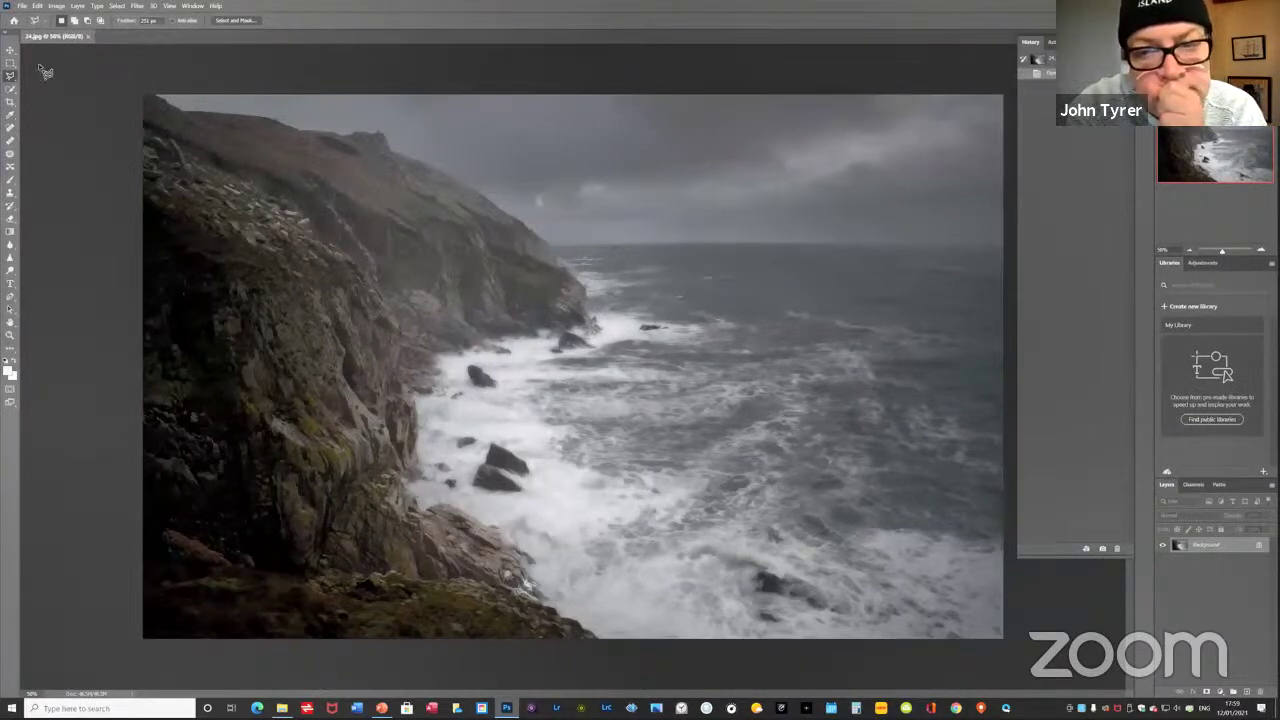
# - Start a Black and White adjustment on the cliff photo and move its dialog over the sky
pyautogui.click(55, 6)
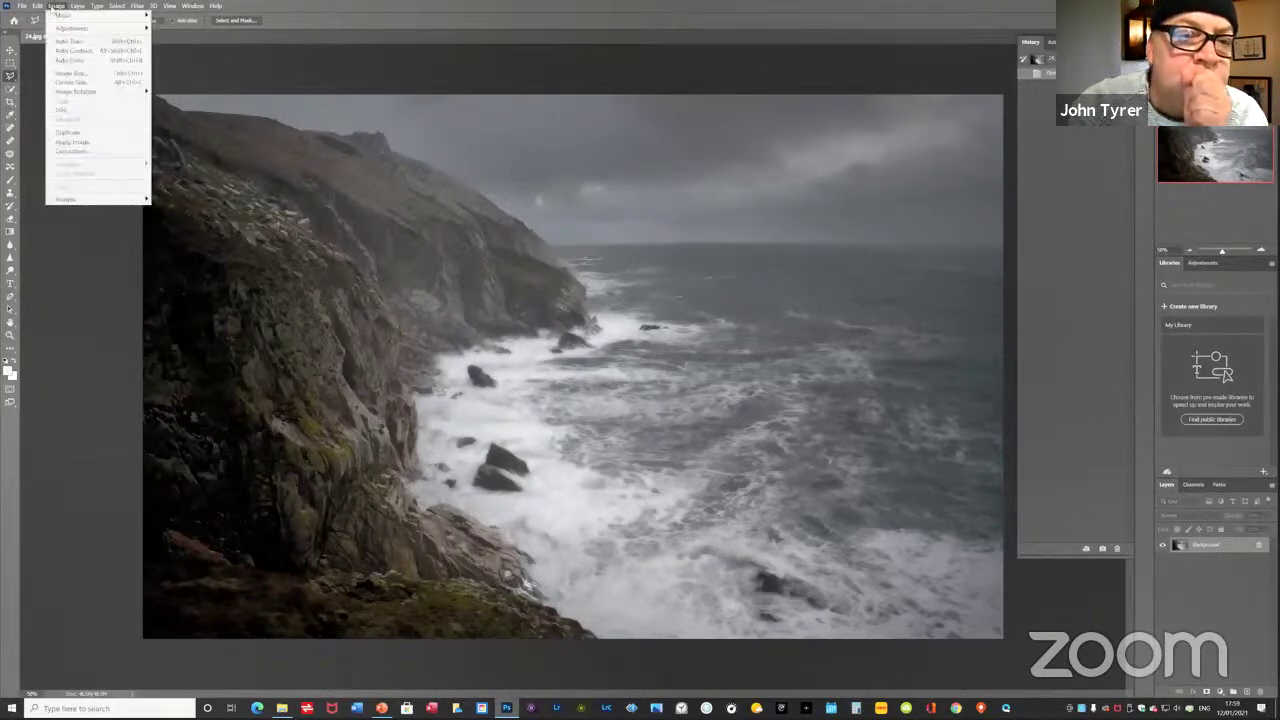
pyautogui.moveTo(139, 32)
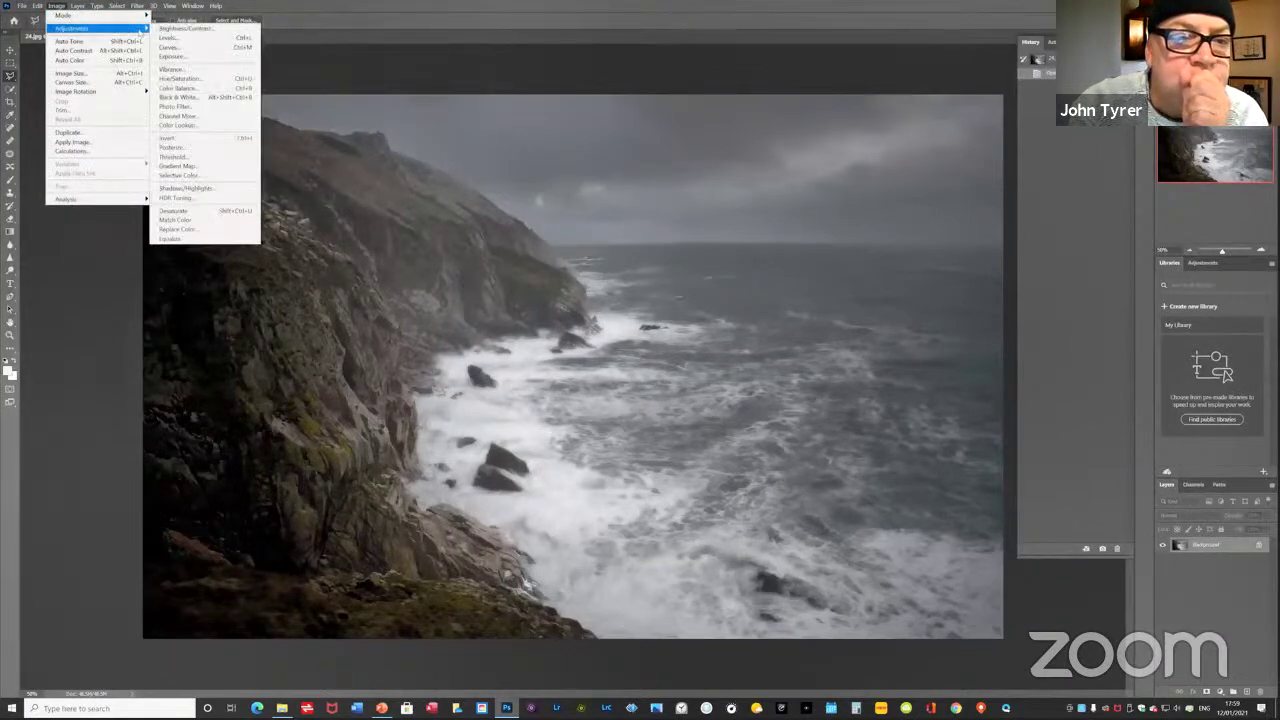
pyautogui.click(334, 68)
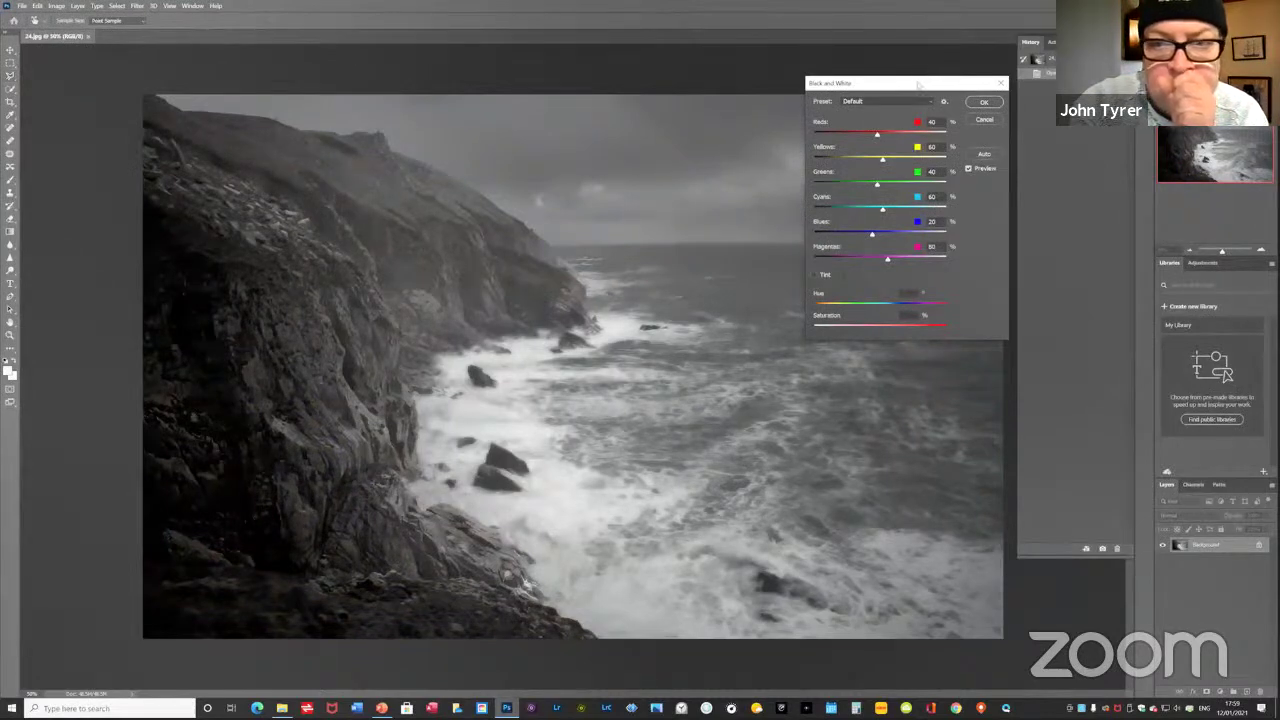
pyautogui.moveTo(918, 85); pyautogui.dragTo(823, 94)
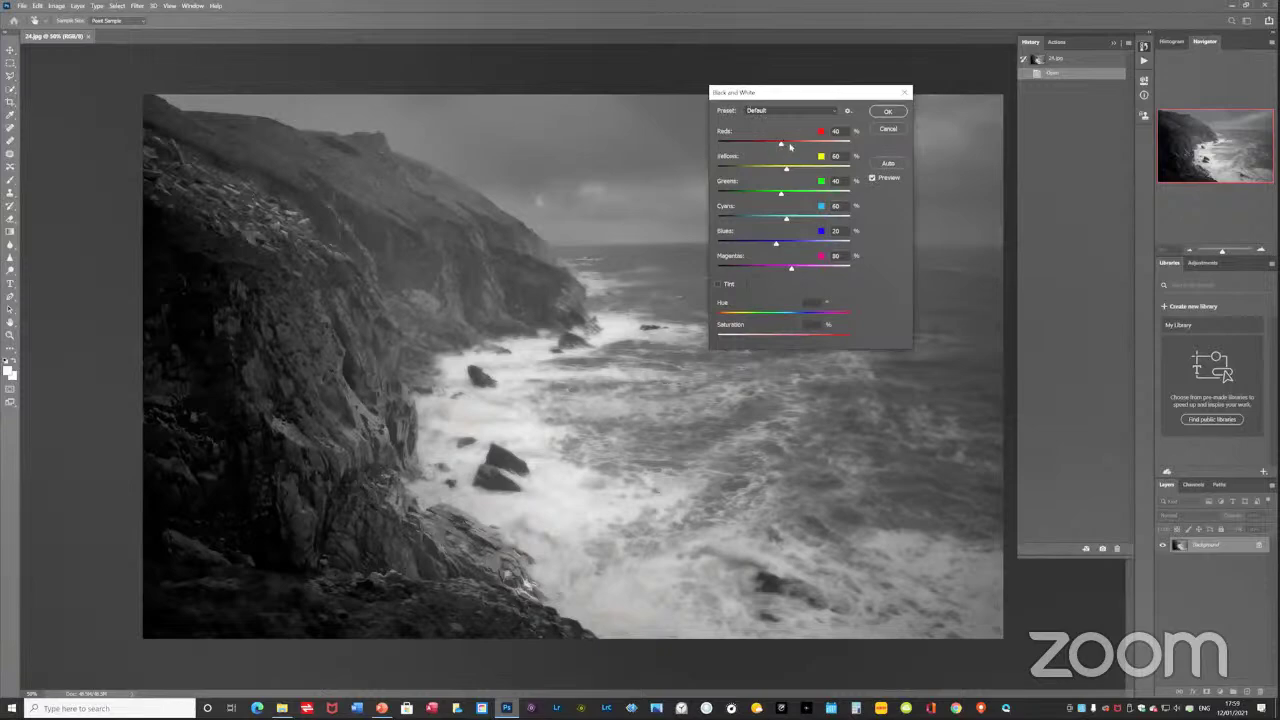
# - Try the Reds at -172% and 300% in the Black and White adjustment, and bring them back to 40%
pyautogui.moveTo(781, 146); pyautogui.dragTo(726, 148)
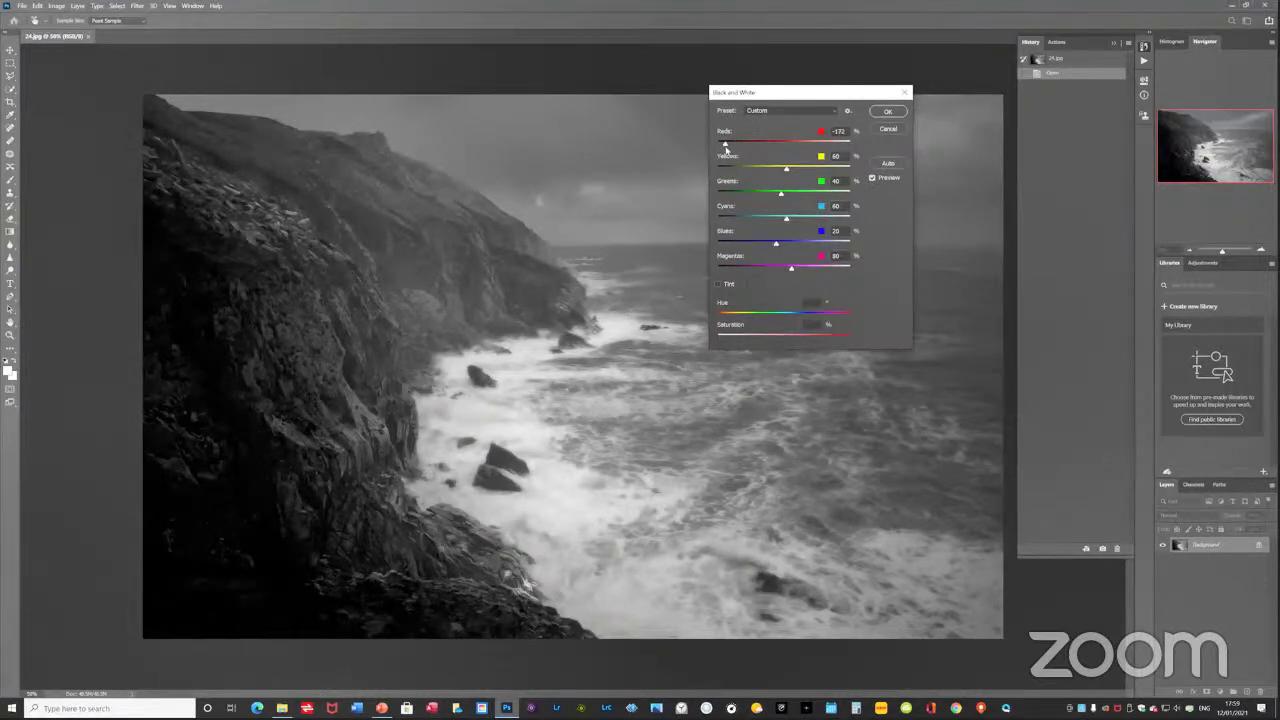
pyautogui.click(726, 148)
pyautogui.moveTo(726, 148); pyautogui.dragTo(853, 150)
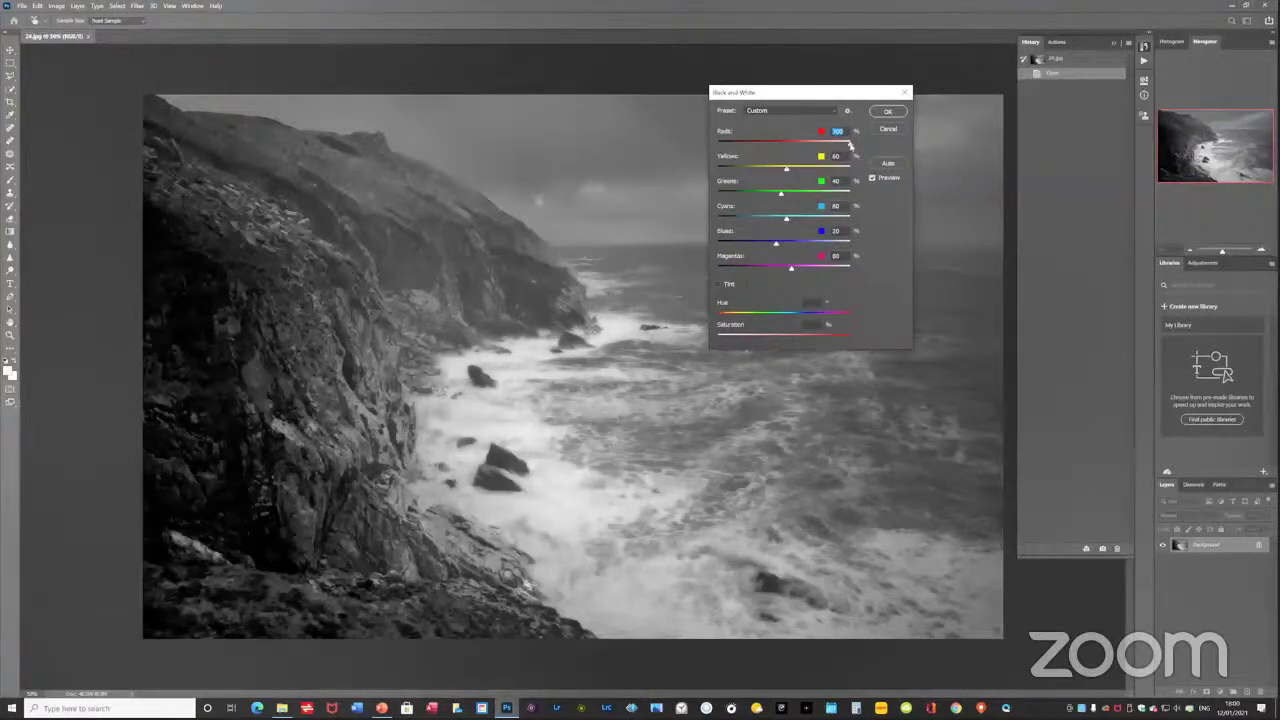
pyautogui.moveTo(850, 145); pyautogui.dragTo(781, 155)
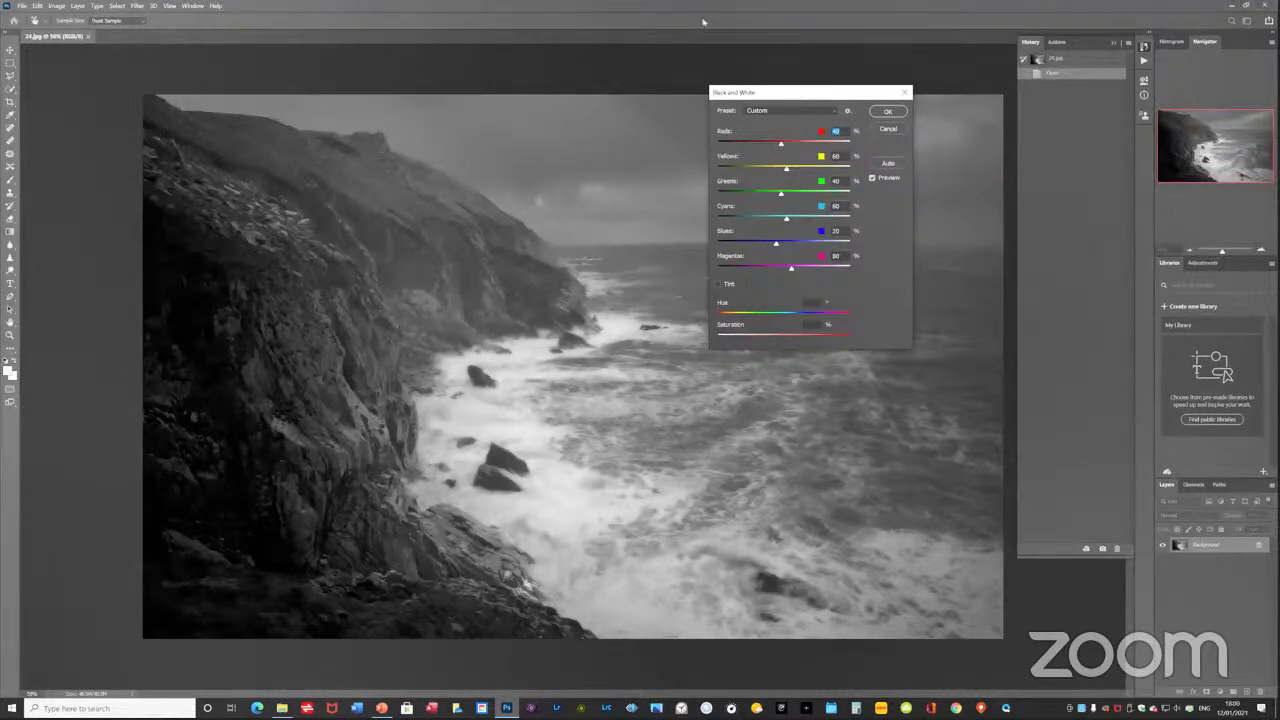
# - Set Reds to 104% and Yellows to 111%, raise the Greens, fine-tune Cyans and Blues, and apply the Black and White conversion
pyautogui.moveTo(434, 571)
pyautogui.moveTo(782, 146)
pyautogui.mouseDown()
pyautogui.moveTo(826, 144)
pyautogui.moveTo(826, 157)
pyautogui.moveTo(795, 158)
pyautogui.moveTo(828, 175)
pyautogui.moveTo(803, 168)
pyautogui.moveTo(799, 146)
pyautogui.mouseUp()
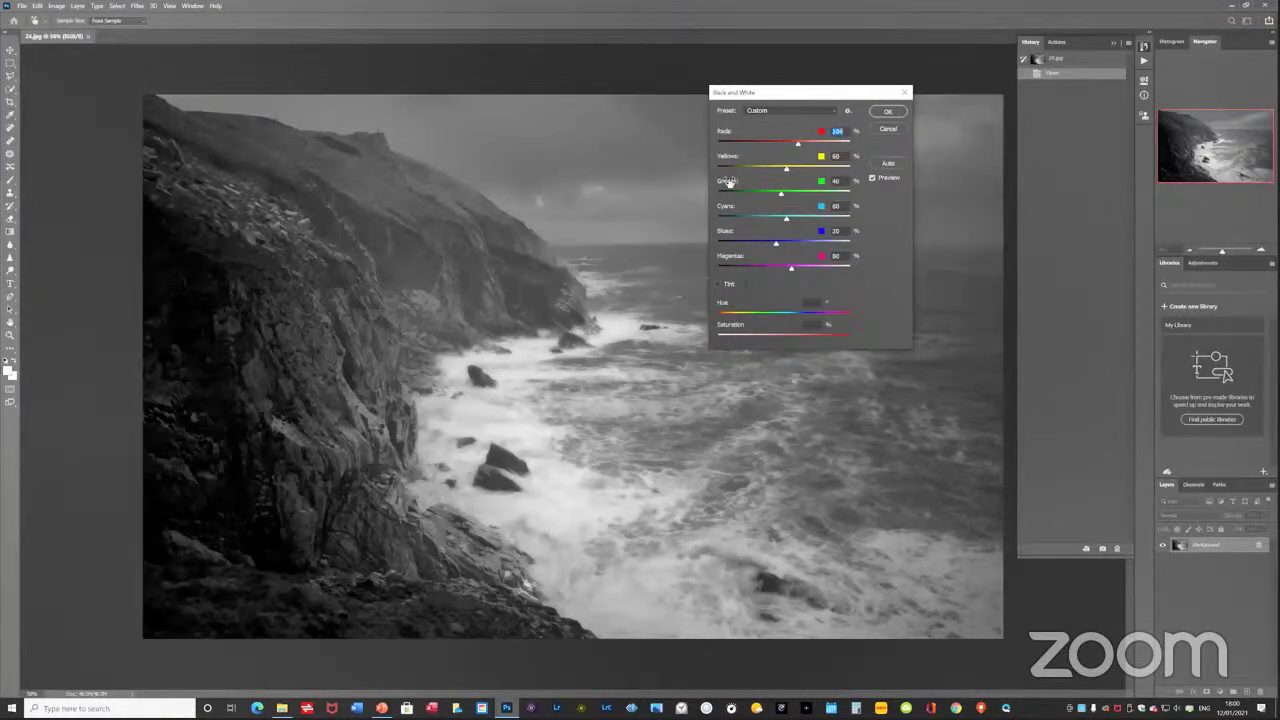
pyautogui.moveTo(788, 166); pyautogui.dragTo(790, 210)
pyautogui.press('Tab')
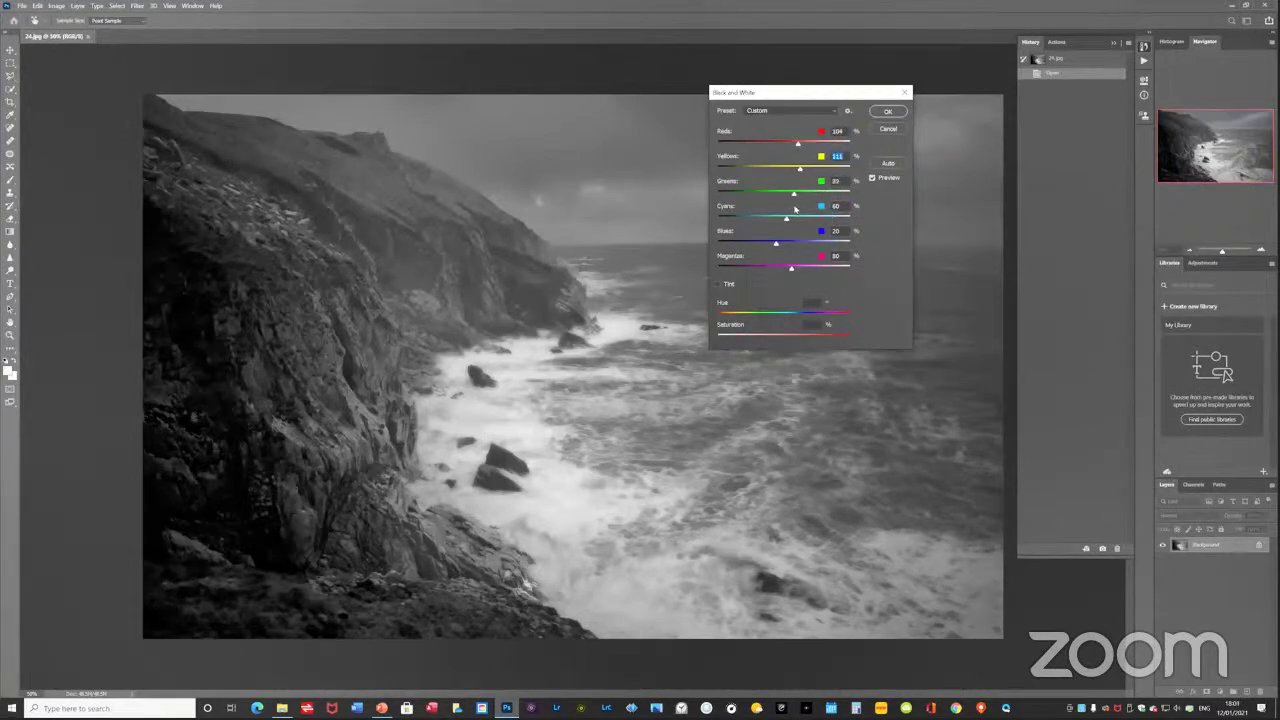
pyautogui.press('Tab')
pyautogui.moveTo(789, 218); pyautogui.dragTo(773, 245)
pyautogui.moveTo(776, 245); pyautogui.dragTo(775, 244)
pyautogui.click(885, 112)
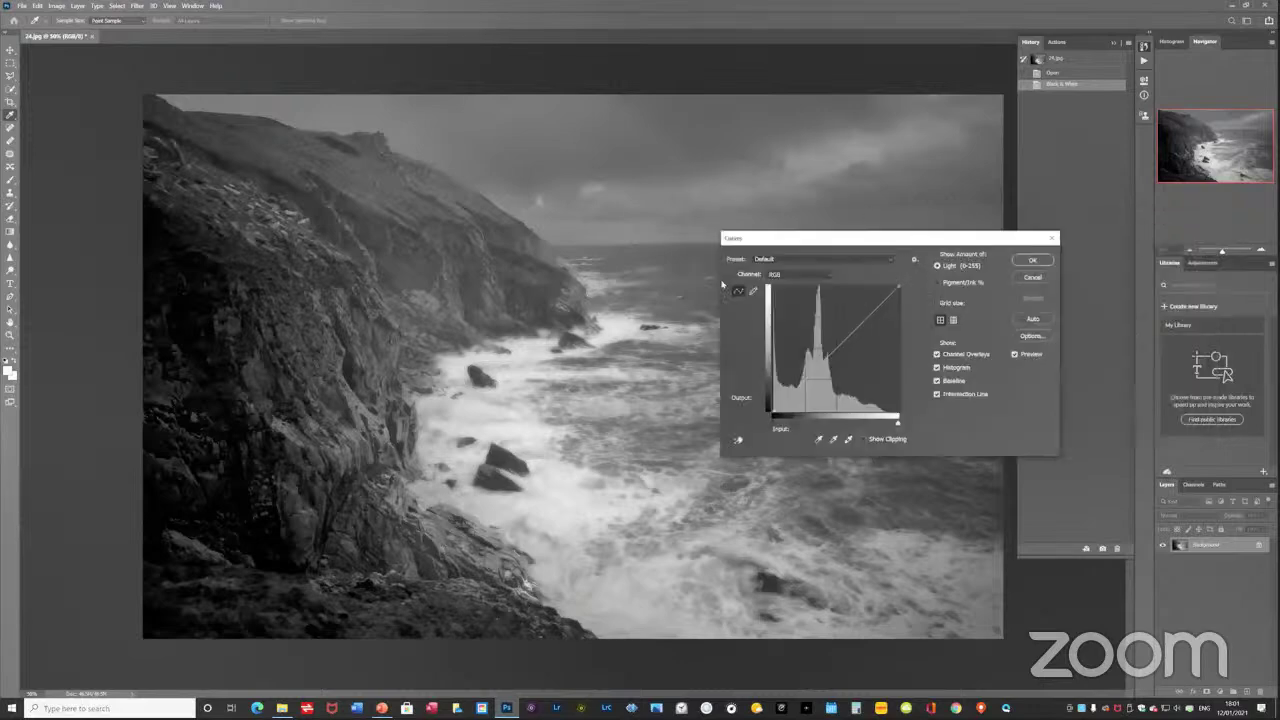
# - Try a Curves adjustment with the RGB black point at input 9, output 0, and a contrast-boosting midtone curve
pyautogui.moveTo(871, 293); pyautogui.dragTo(1045, 241)
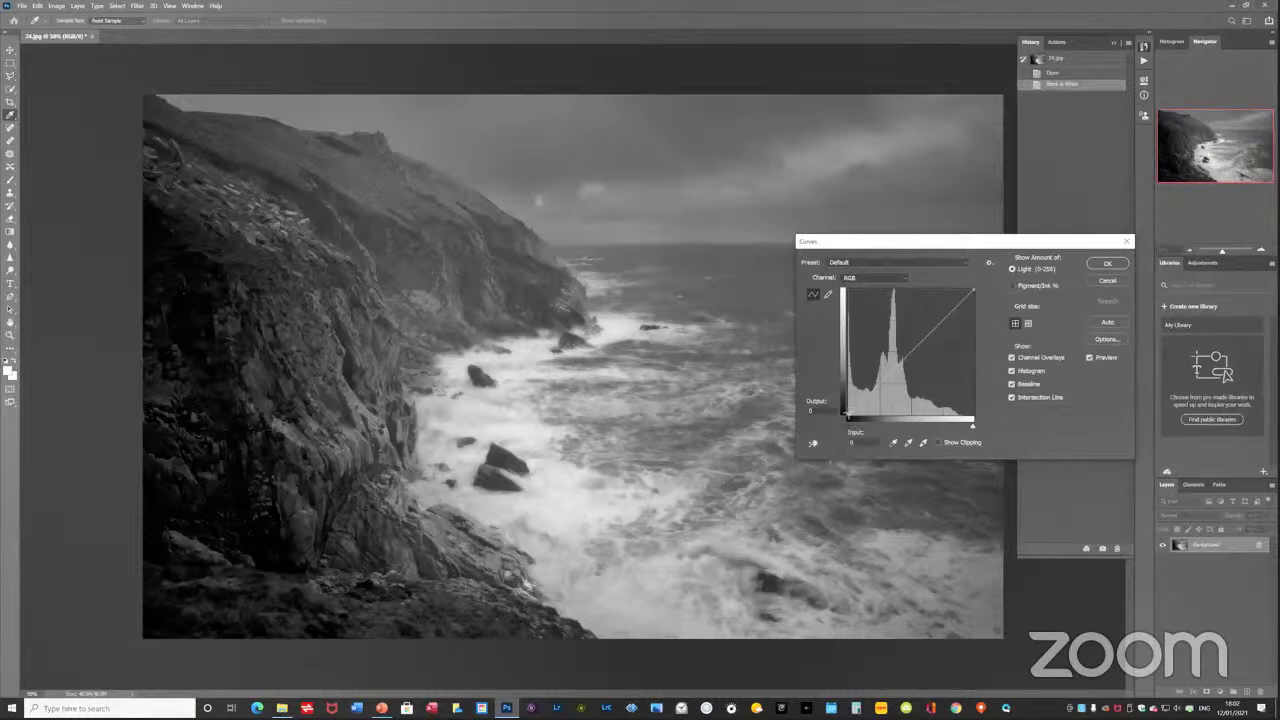
pyautogui.moveTo(848, 418); pyautogui.dragTo(855, 430)
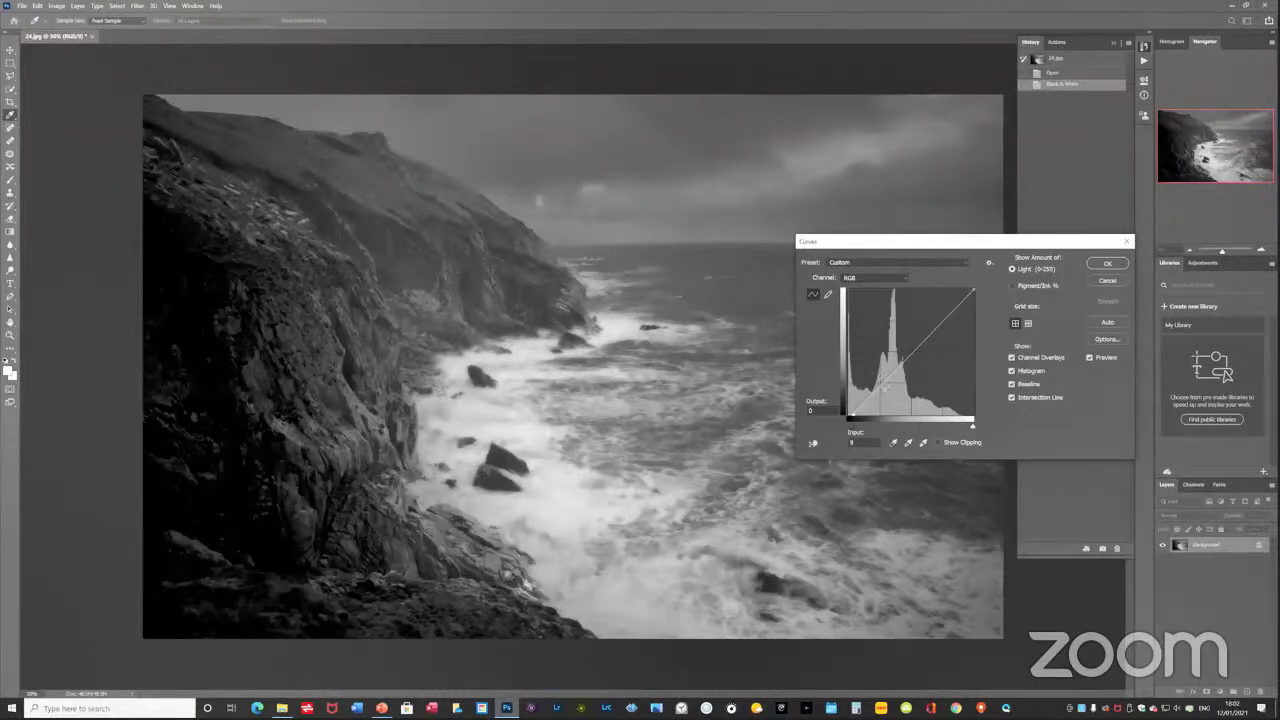
pyautogui.moveTo(885, 380); pyautogui.dragTo(906, 361)
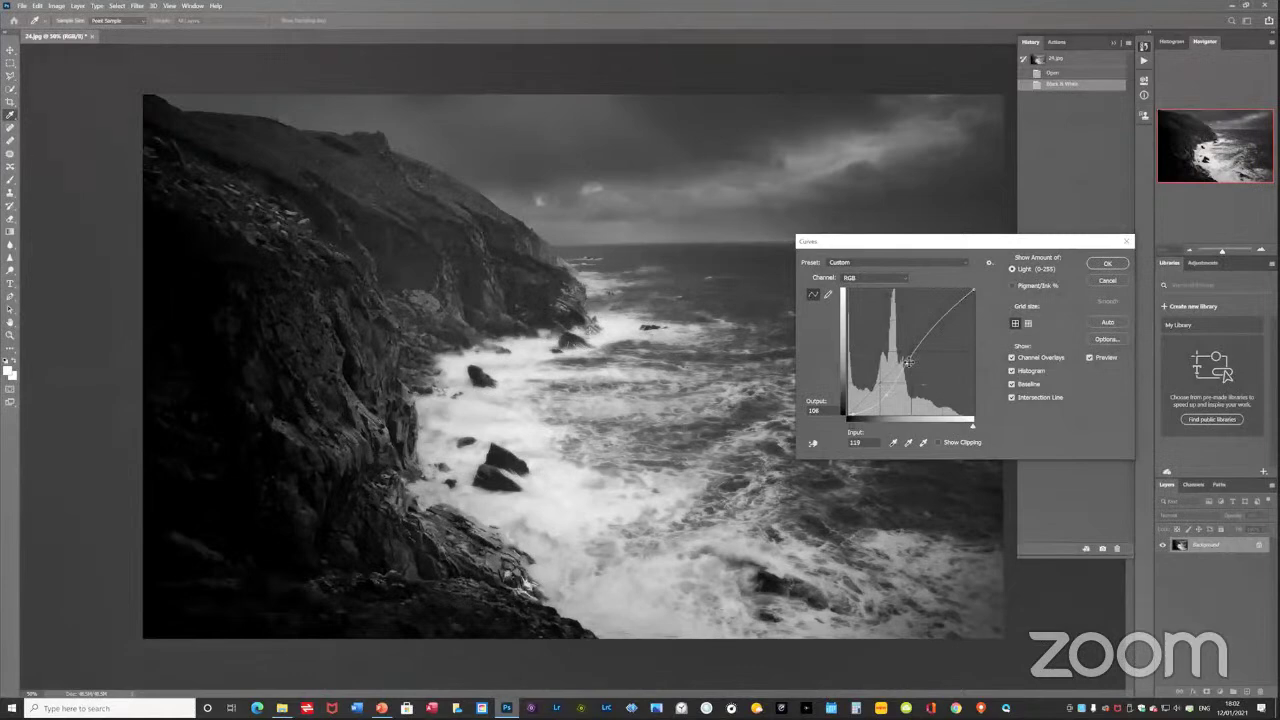
pyautogui.moveTo(912, 363); pyautogui.dragTo(881, 399)
pyautogui.keyDown('ctrl'); pyautogui.click(881, 399); pyautogui.keyUp('ctrl')
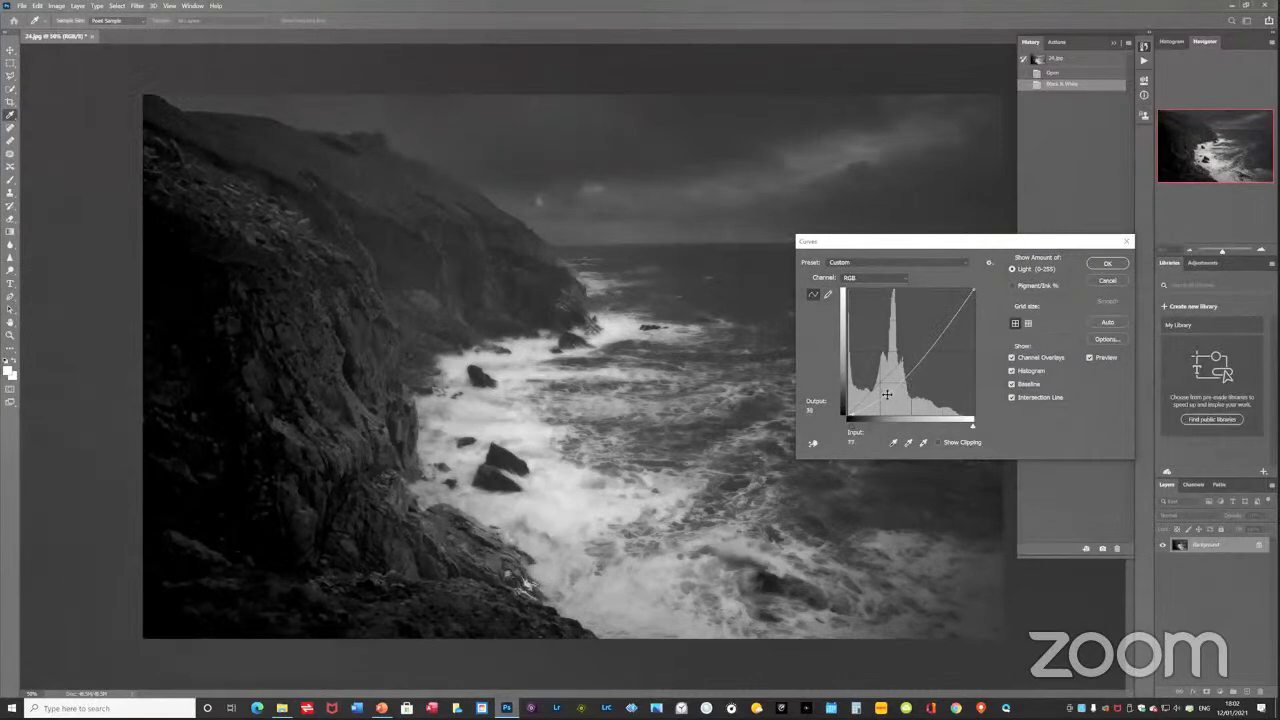
# - Try an RGB curve shadow point at input 37, output 16, raise it to about output 30, and remove it
pyautogui.moveTo(878, 400); pyautogui.dragTo(866, 407)
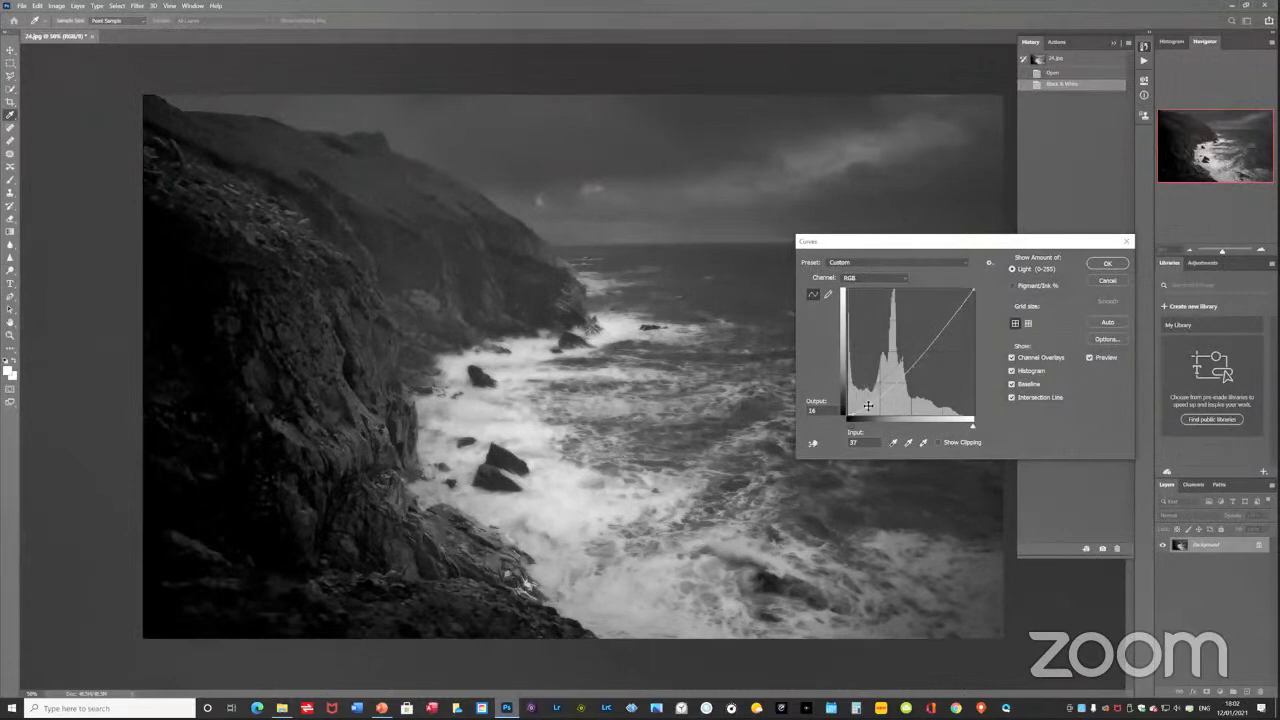
pyautogui.moveTo(867, 406); pyautogui.dragTo(866, 404)
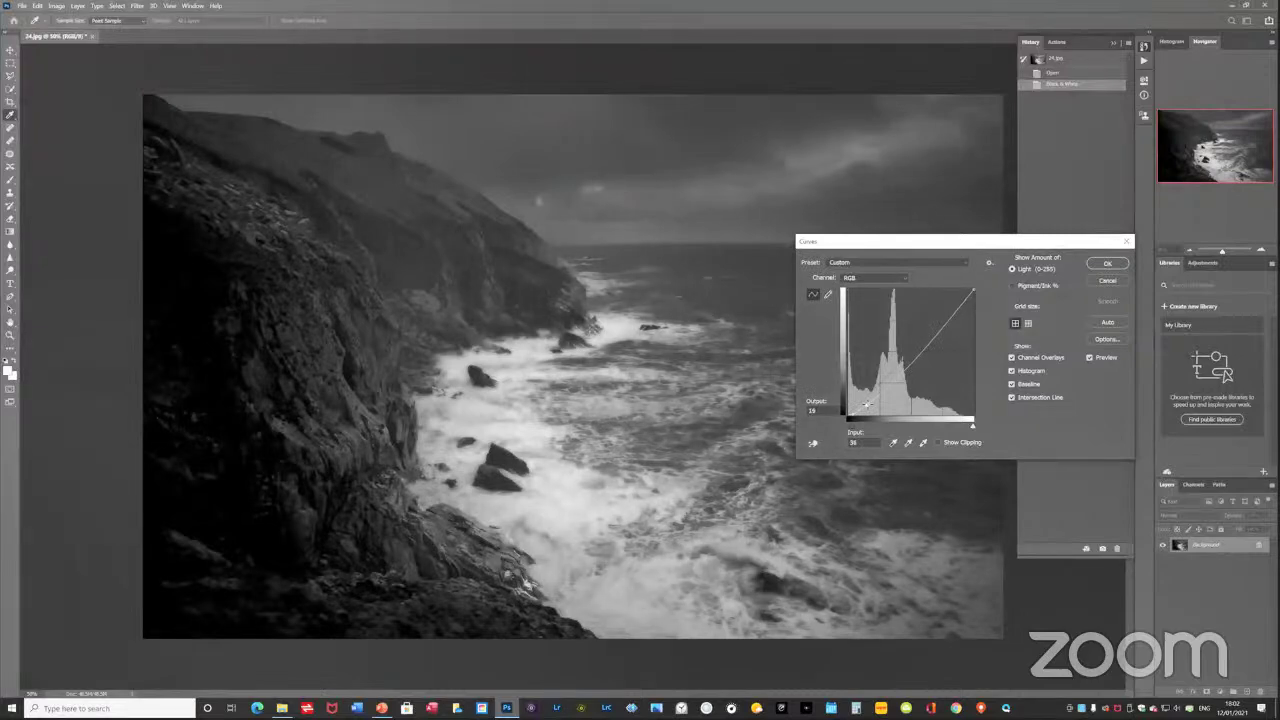
pyautogui.moveTo(866, 404); pyautogui.dragTo(865, 398)
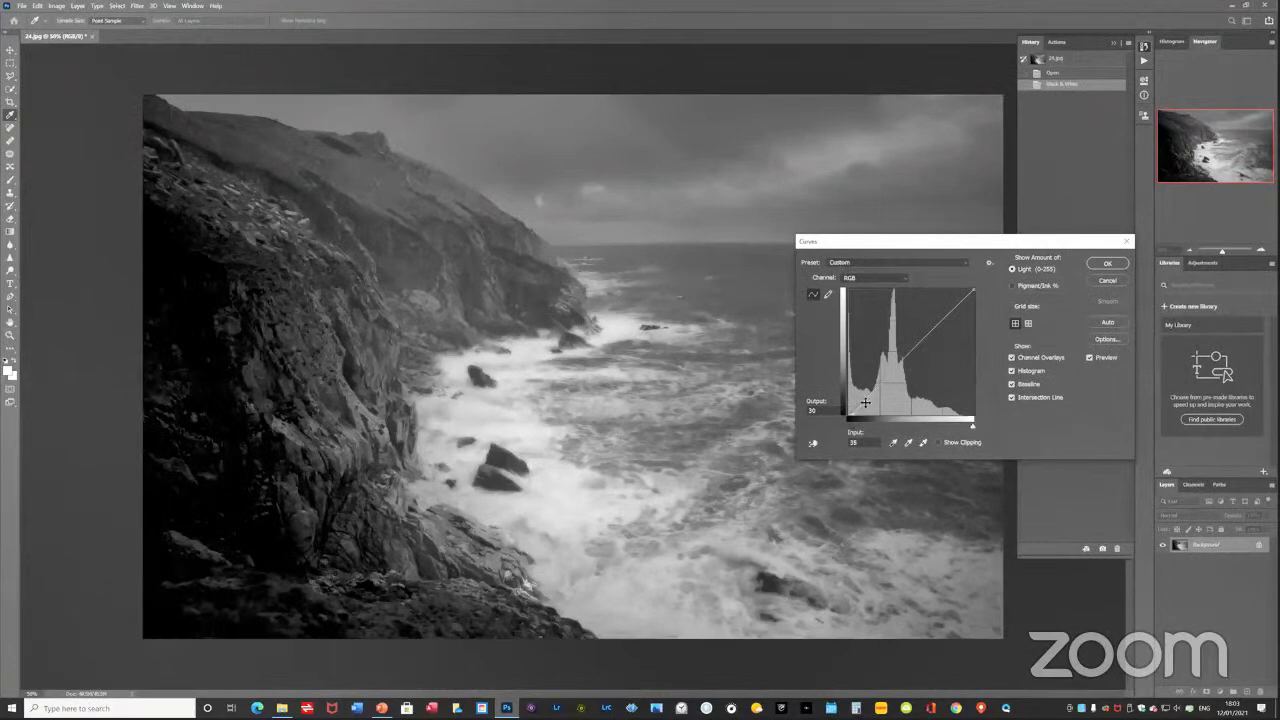
pyautogui.moveTo(865, 402); pyautogui.dragTo(844, 419)
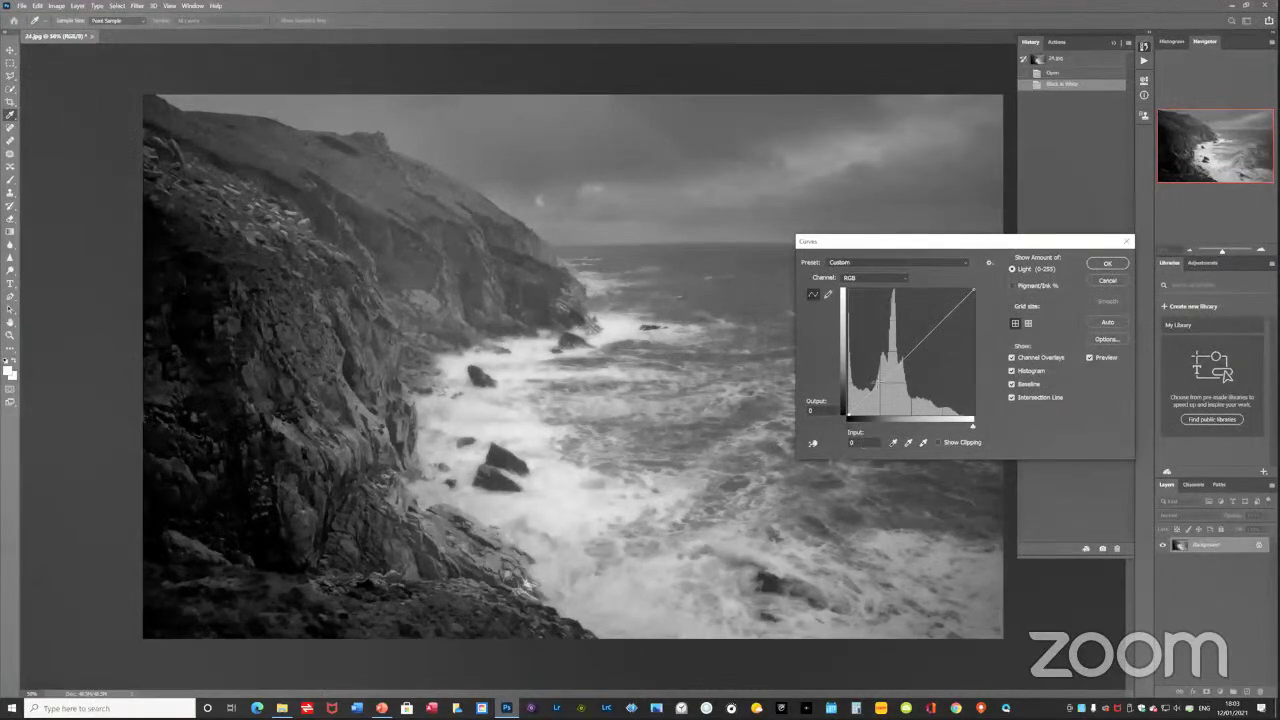
# - Darken the deep shadows with a low RGB curve point, place a second point at input 66, output 51, and apply the curve
pyautogui.moveTo(861, 401); pyautogui.dragTo(862, 405)
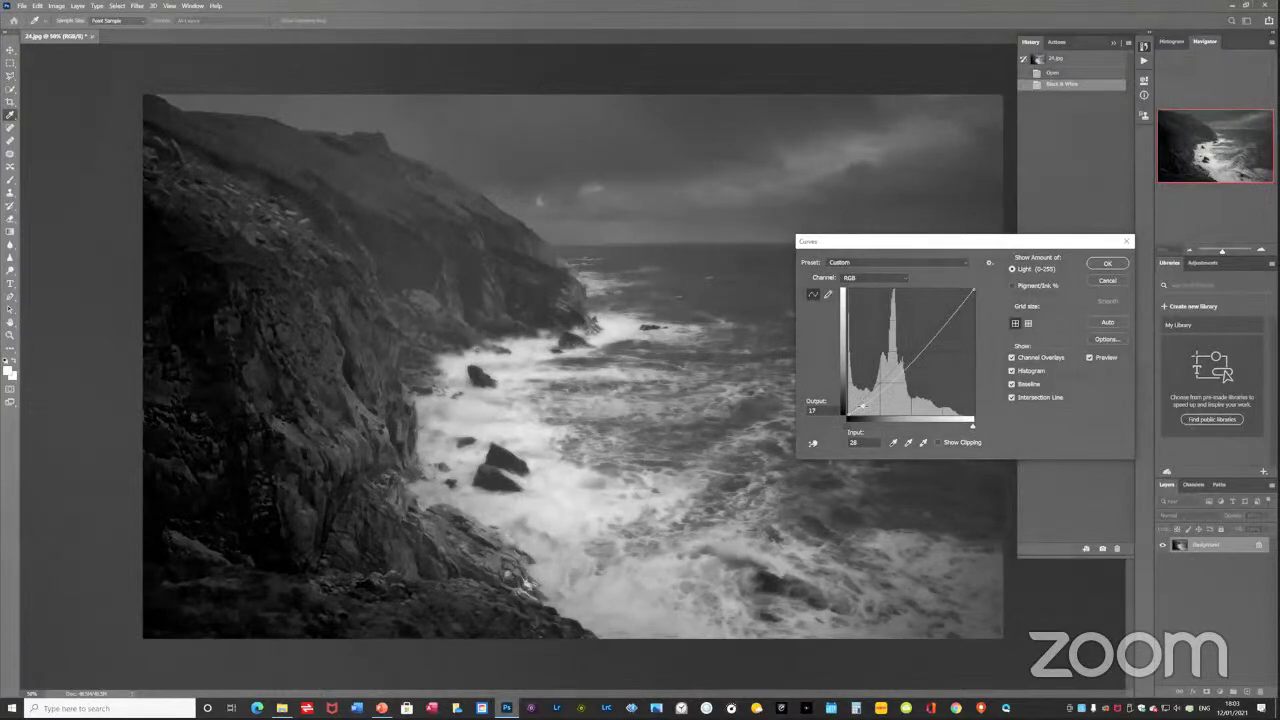
pyautogui.moveTo(862, 405); pyautogui.dragTo(862, 407)
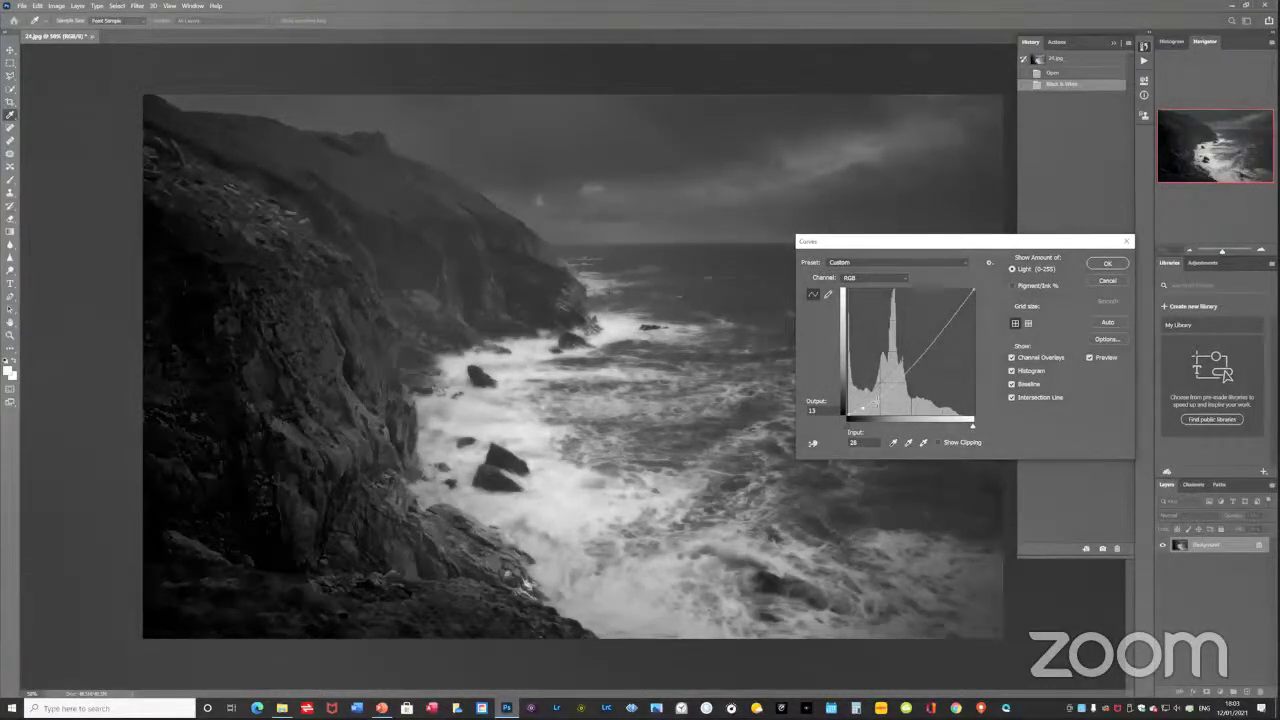
pyautogui.moveTo(861, 409); pyautogui.dragTo(878, 391)
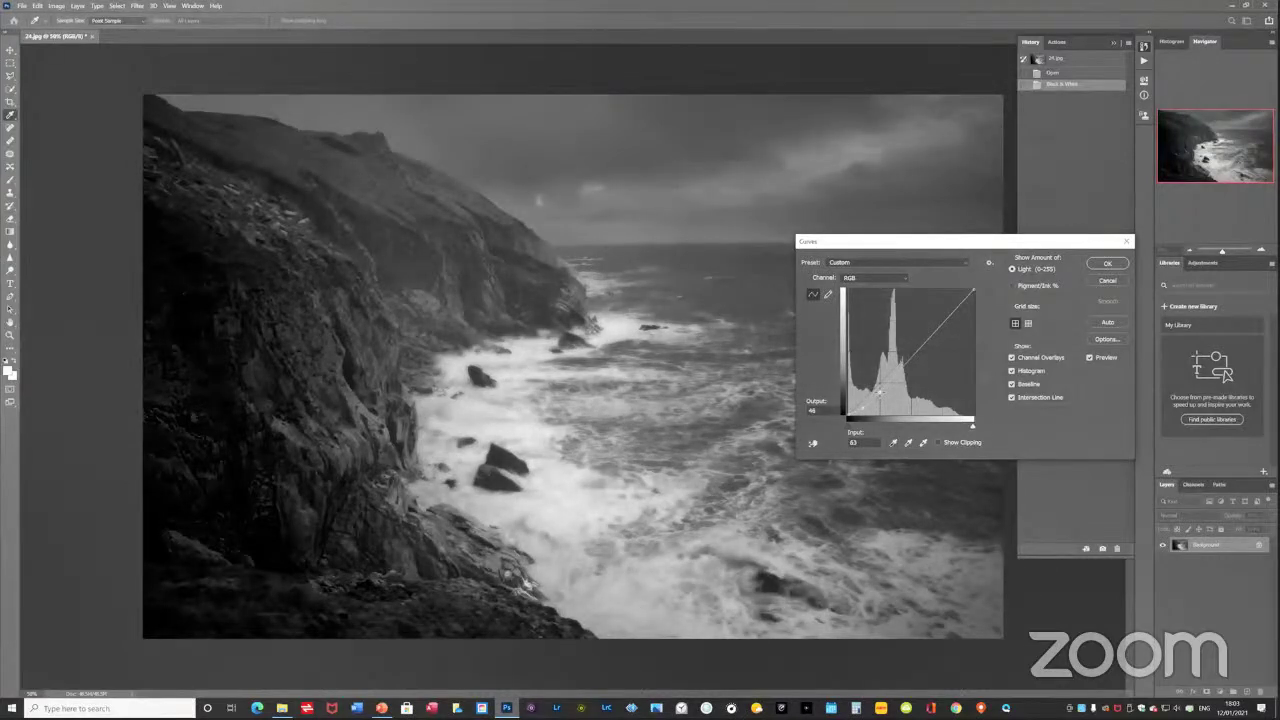
pyautogui.moveTo(878, 391); pyautogui.dragTo(877, 389)
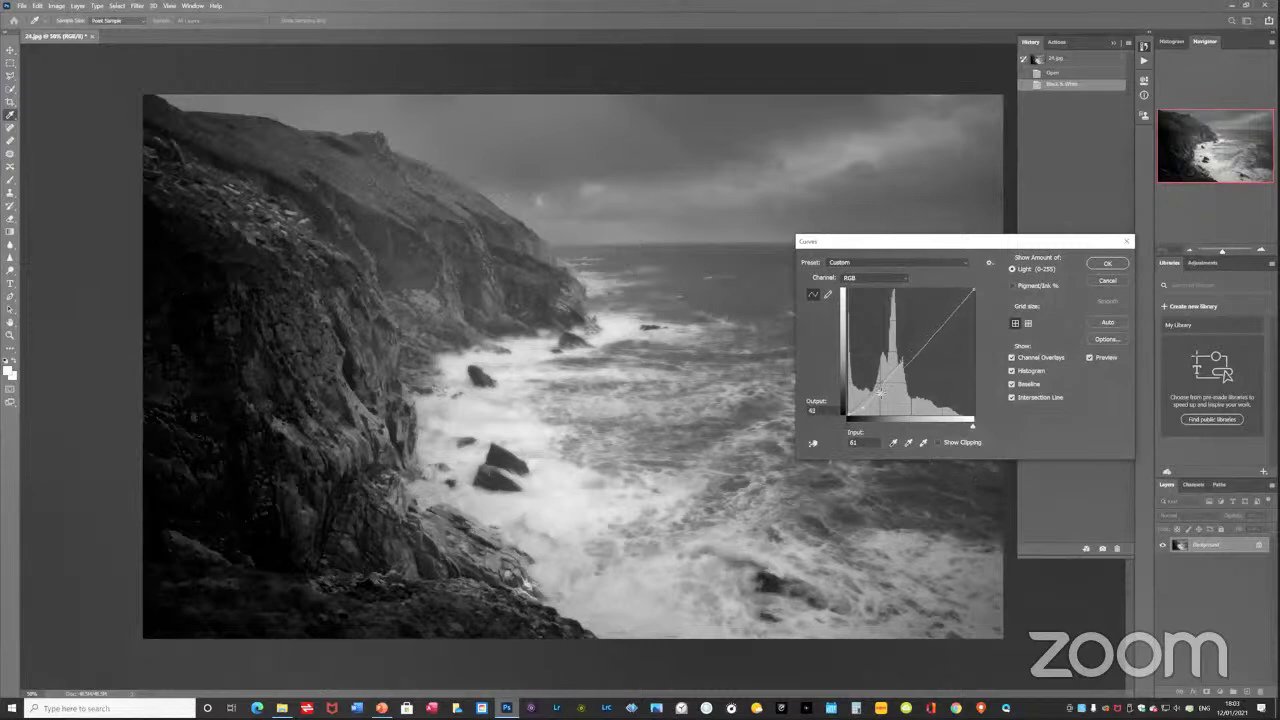
pyautogui.moveTo(878, 389); pyautogui.dragTo(866, 410)
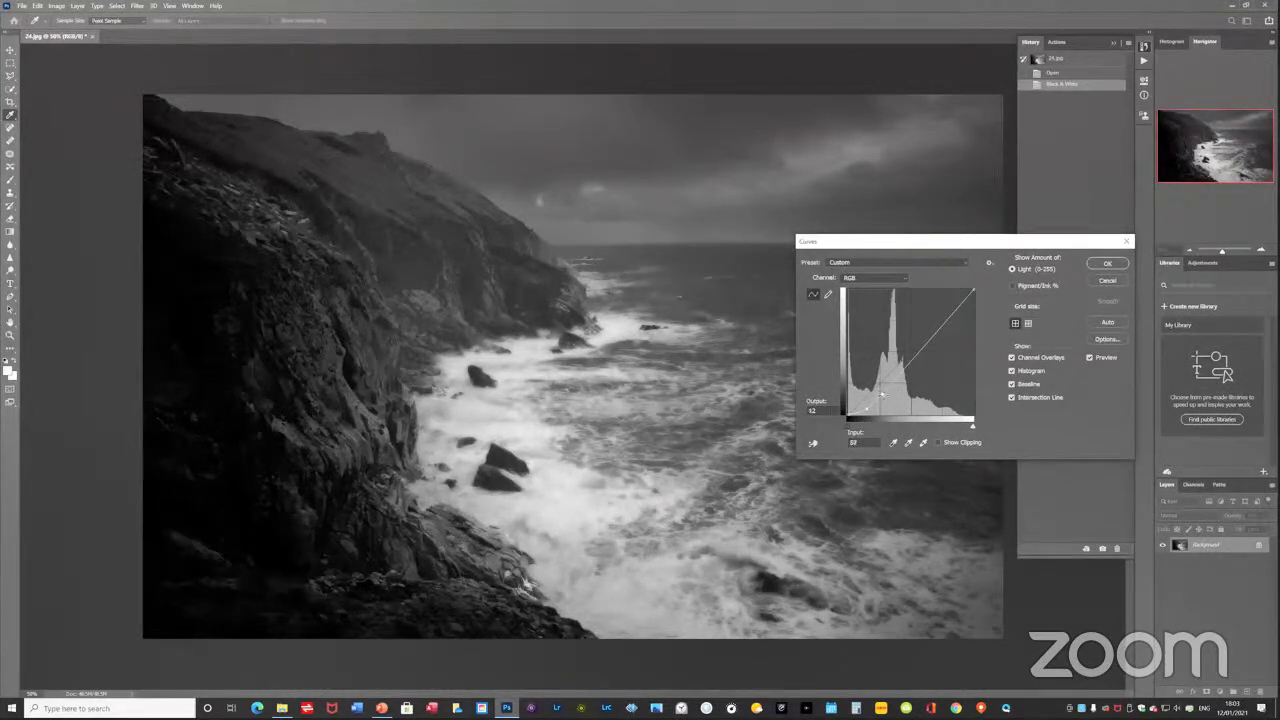
pyautogui.moveTo(881, 395); pyautogui.dragTo(863, 410)
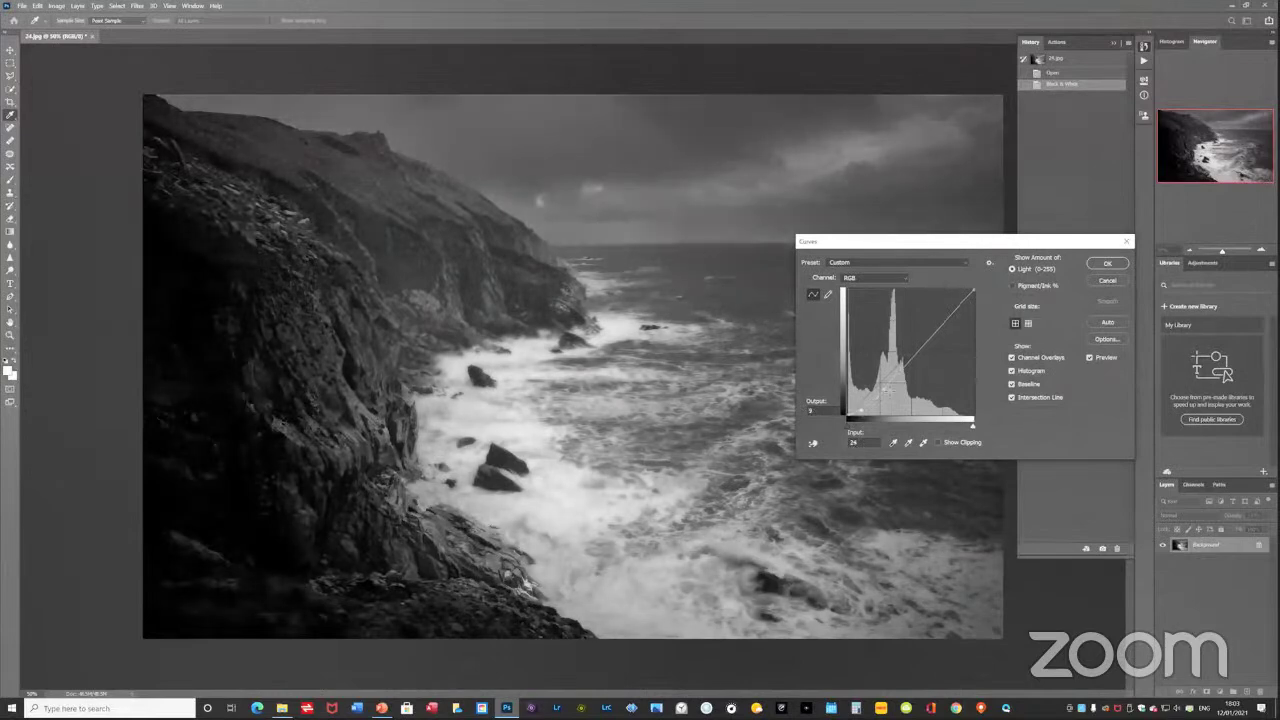
pyautogui.hotkey('ctrl', 'z')
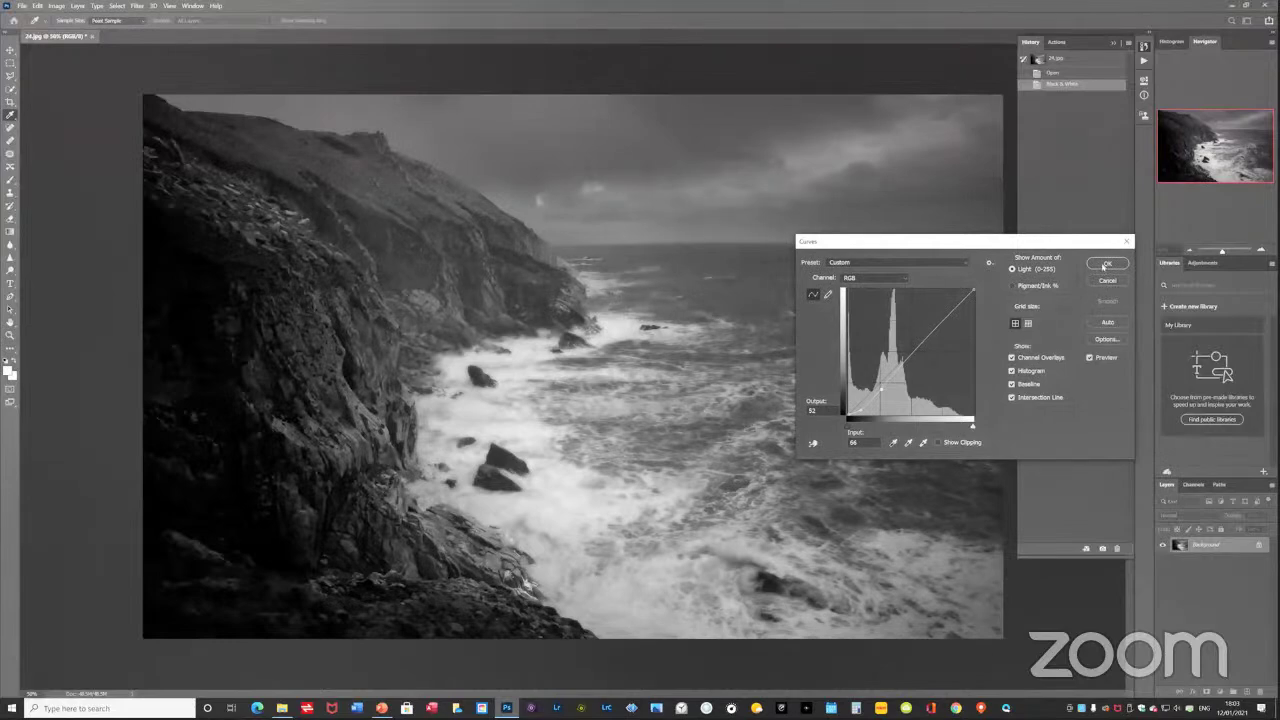
pyautogui.click(1106, 264)
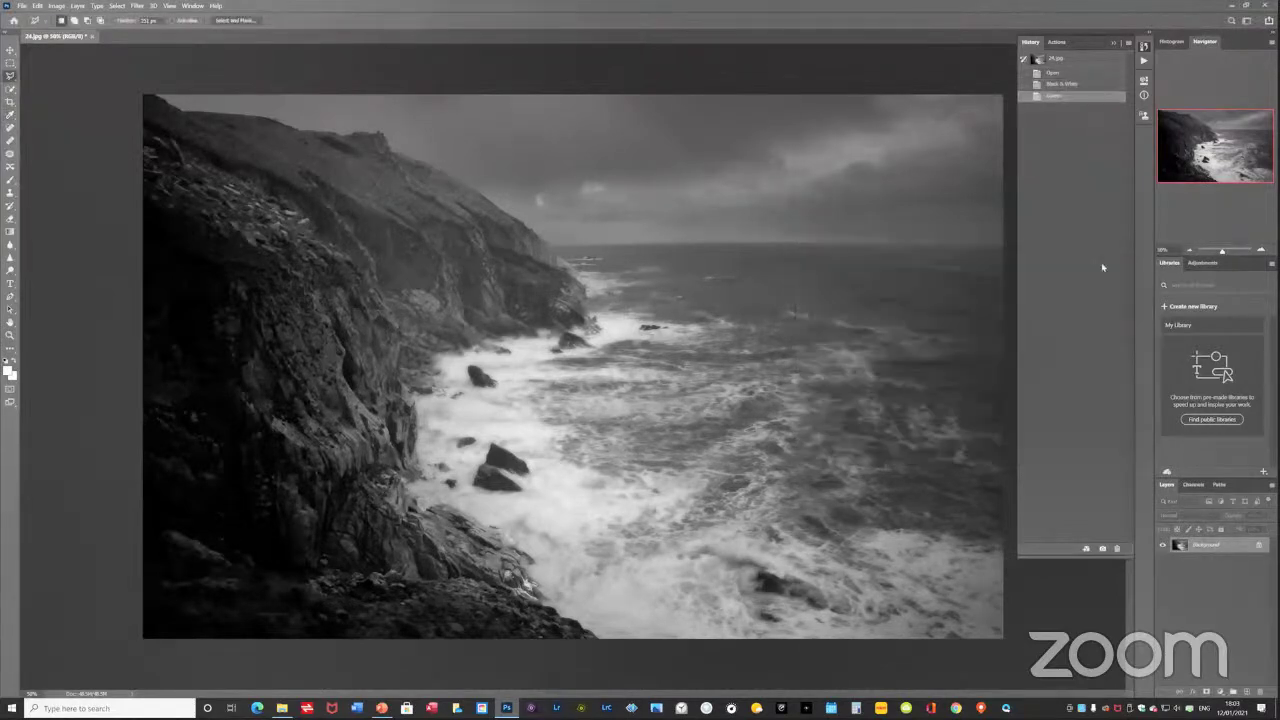
# - Give the black-and-white photo a subtle warm tone with Color Balance, shifting the midtones slightly toward red and yellow
pyautogui.moveTo(249, 634)
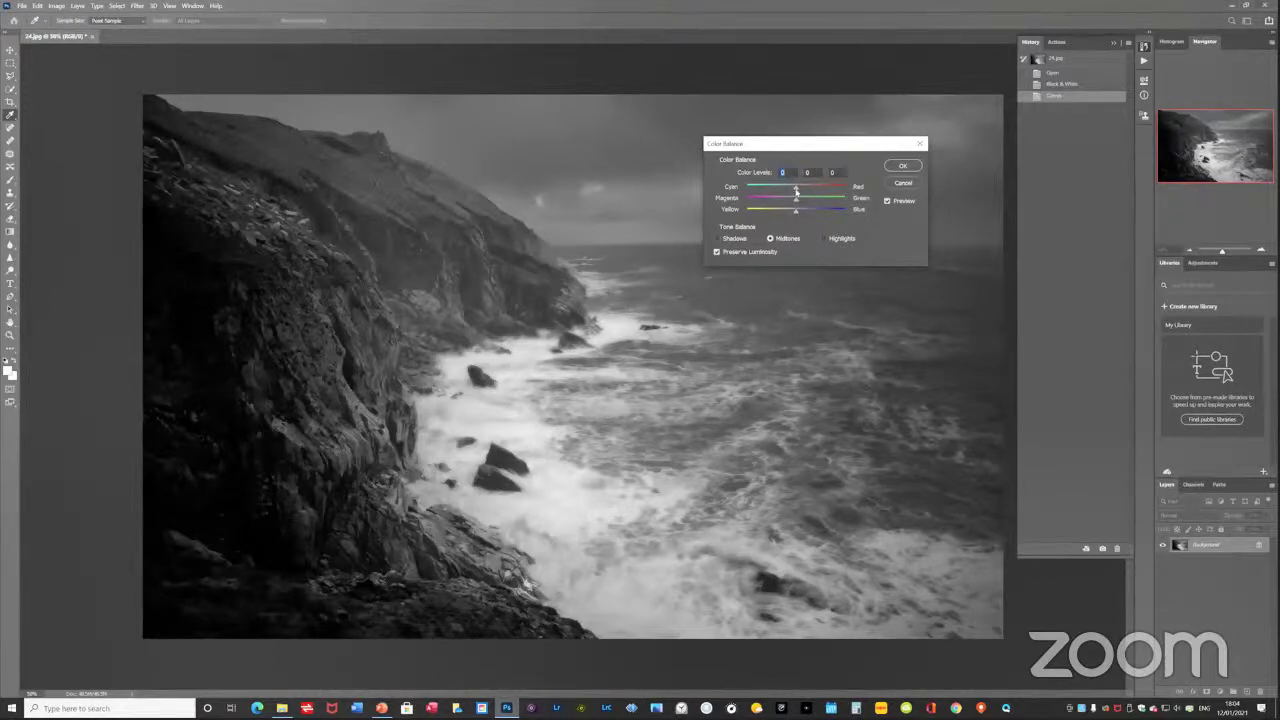
pyautogui.moveTo(796, 188); pyautogui.dragTo(806, 191)
pyautogui.moveTo(806, 191); pyautogui.dragTo(795, 195)
pyautogui.moveTo(797, 213)
pyautogui.mouseDown()
pyautogui.moveTo(775, 215)
pyautogui.moveTo(792, 215)
pyautogui.mouseUp()
pyautogui.moveTo(797, 189); pyautogui.dragTo(797, 190)
pyautogui.click(902, 167)
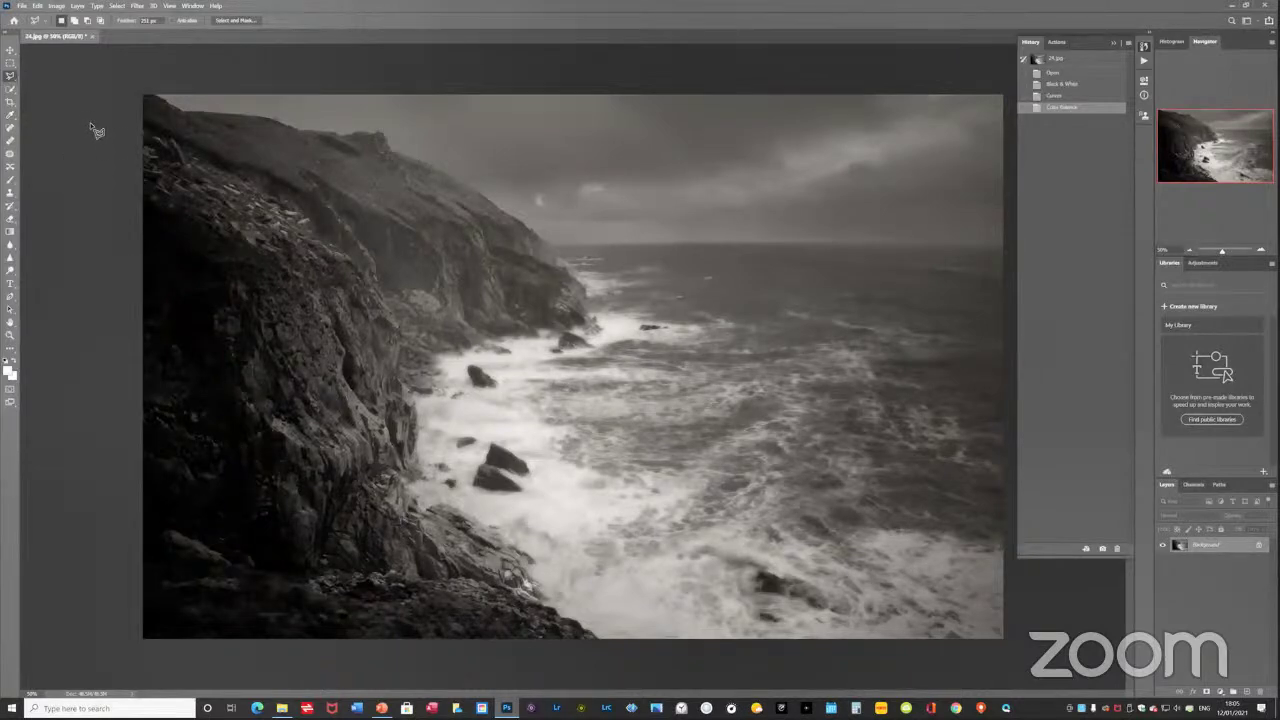
# - Cool the toned photo with a second Color Balance adjustment, shifting the midtones slightly toward blue and cyan
pyautogui.click(56, 6)
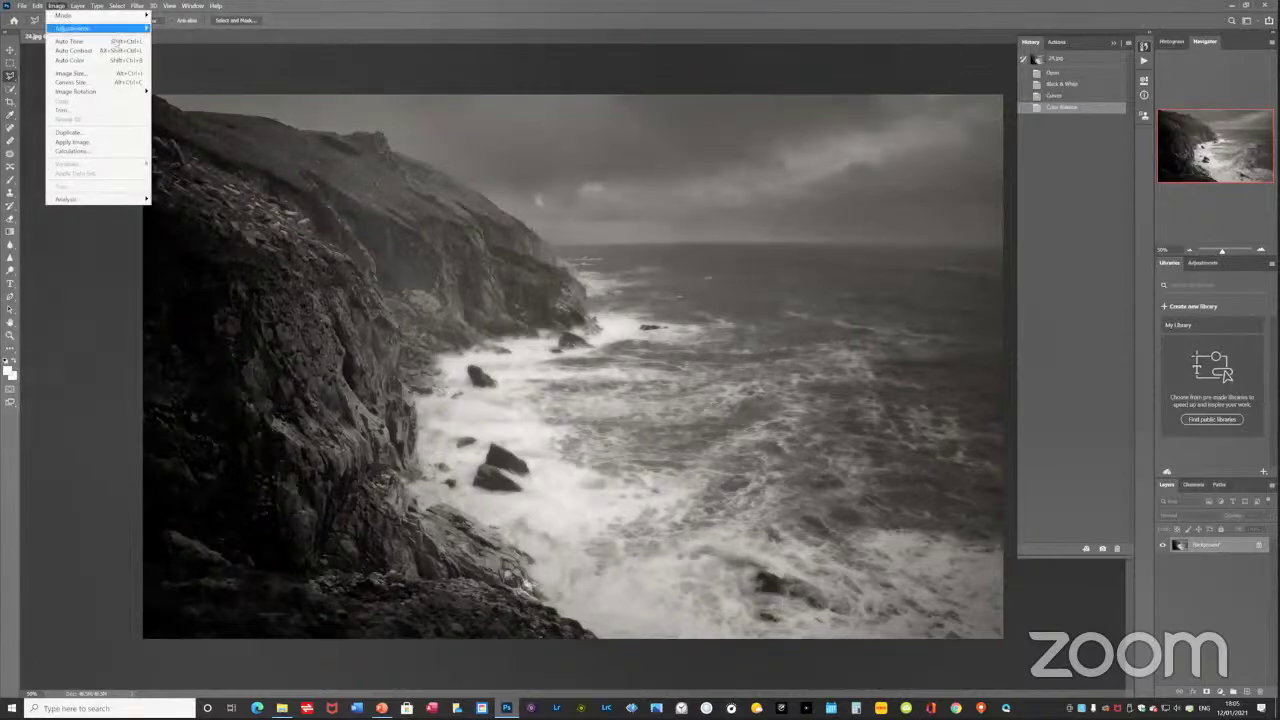
pyautogui.moveTo(140, 28)
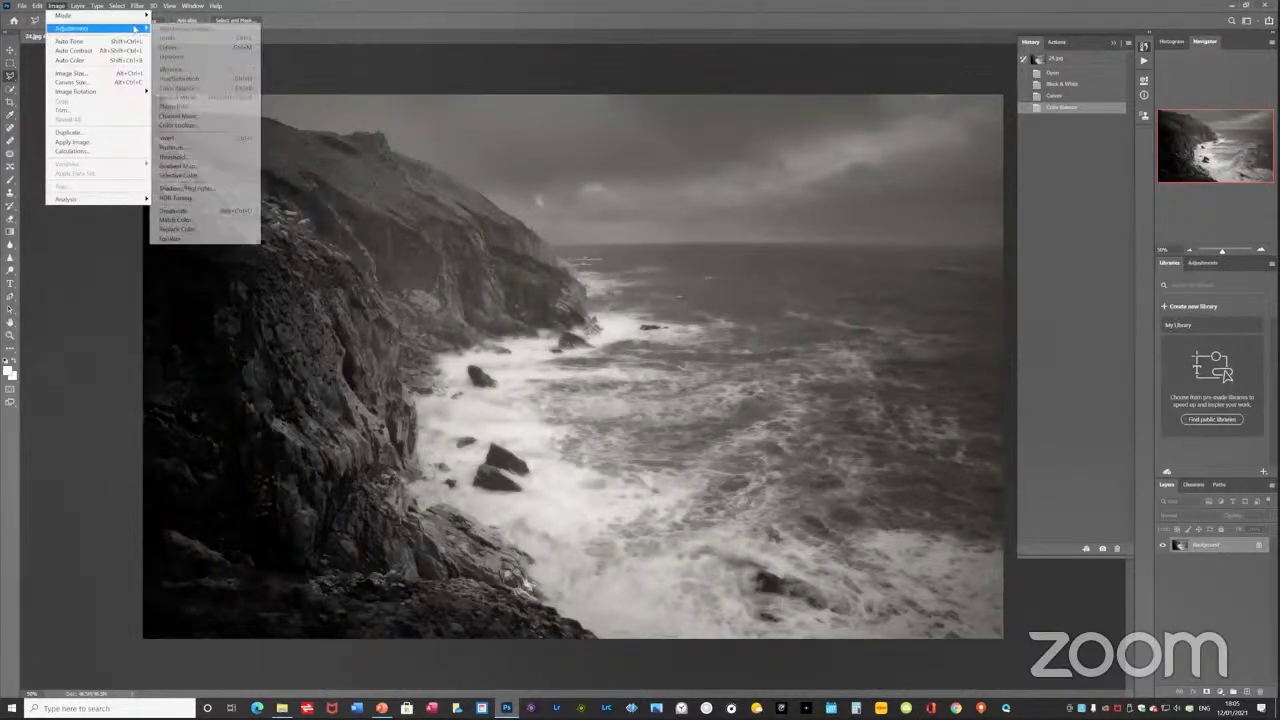
pyautogui.click(178, 89)
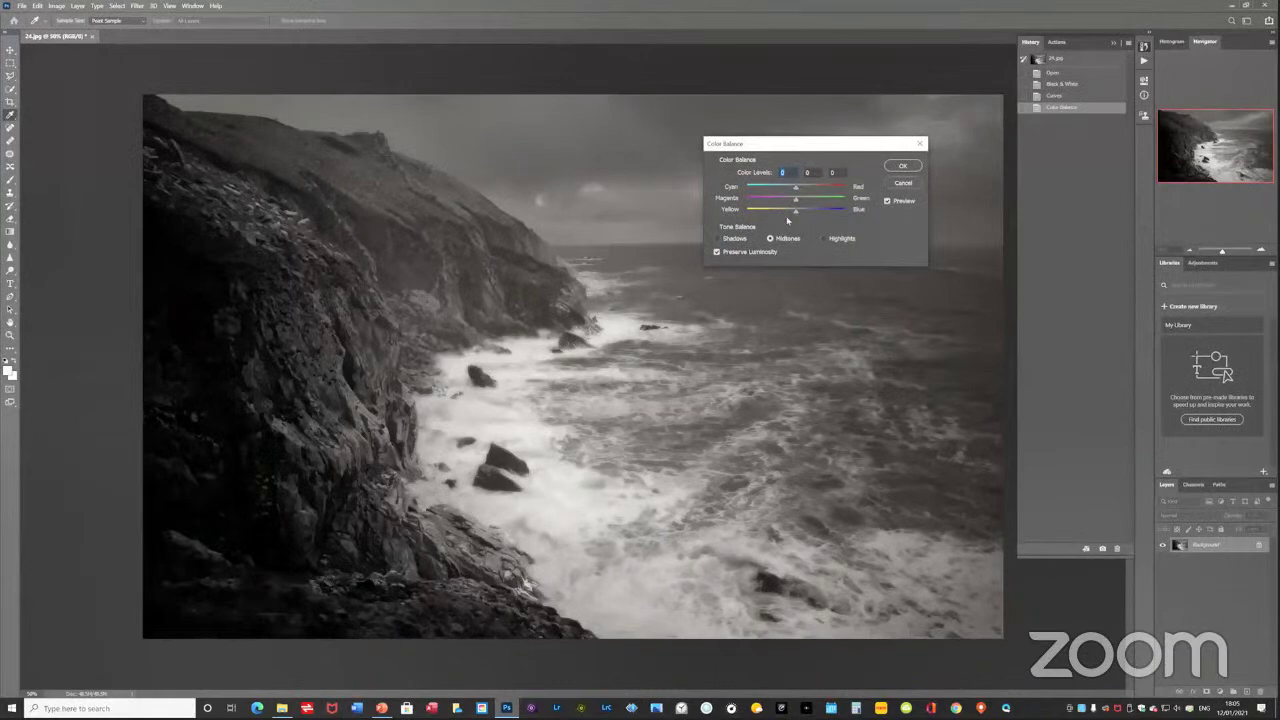
pyautogui.moveTo(796, 214); pyautogui.dragTo(800, 218)
pyautogui.moveTo(797, 189); pyautogui.dragTo(795, 191)
pyautogui.click(903, 167)
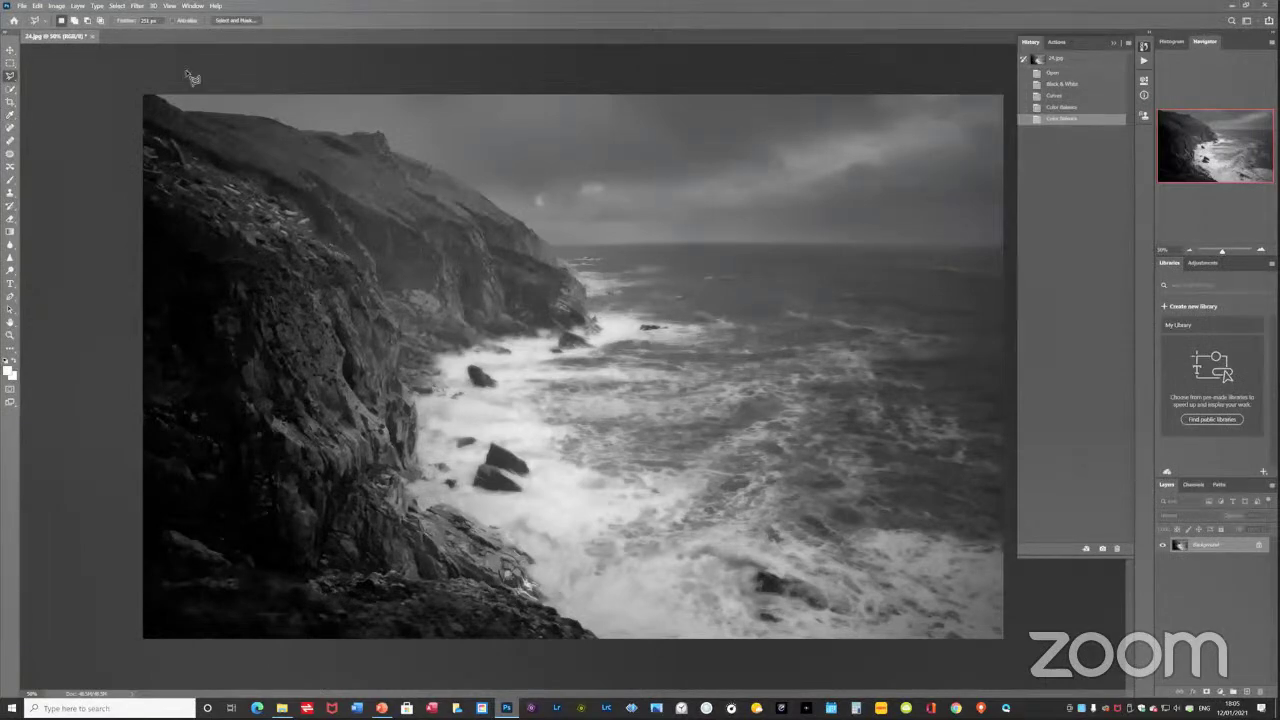
# - Draw a polygonal lasso selection with a 200 px feather around the cliffs and sea, leaving out most of the sky
pyautogui.moveTo(323, 229)
pyautogui.moveTo(69, 306)
pyautogui.click(185, 153)
pyautogui.click(513, 176)
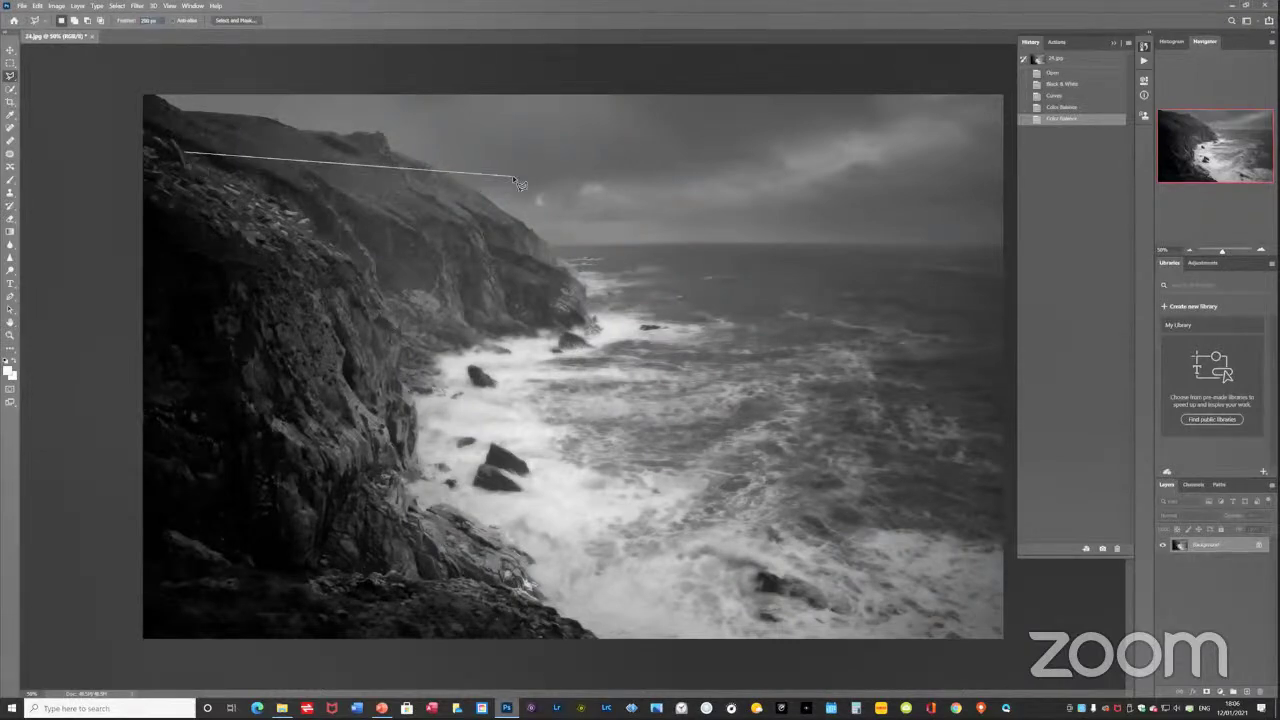
pyautogui.click(706, 213)
pyautogui.click(886, 146)
pyautogui.click(933, 190)
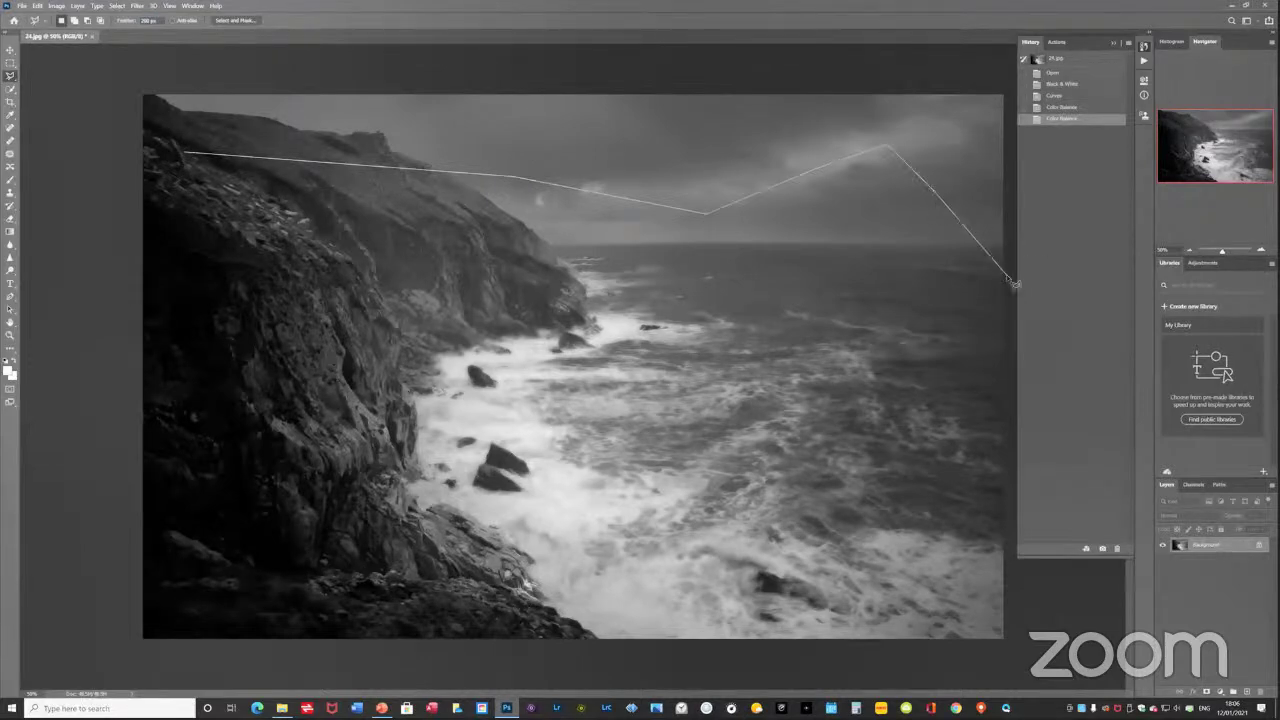
pyautogui.click(1008, 276)
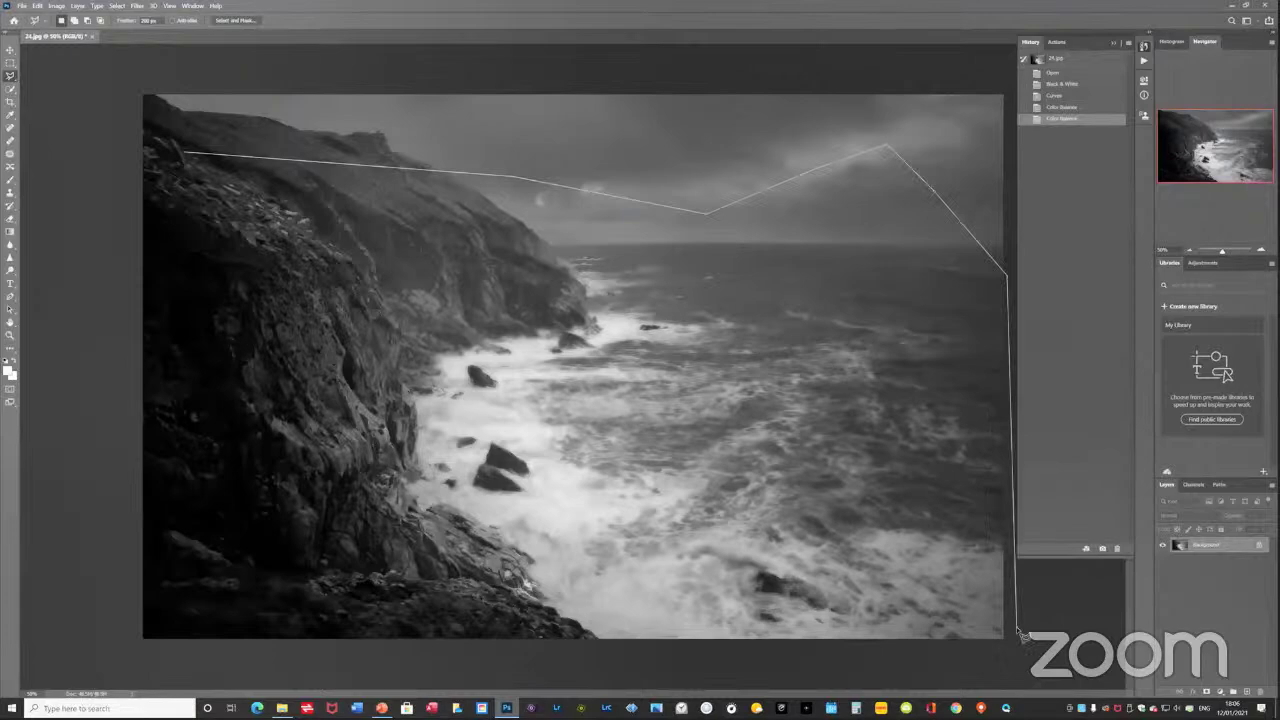
pyautogui.click(1017, 630)
pyautogui.click(983, 657)
pyautogui.click(838, 634)
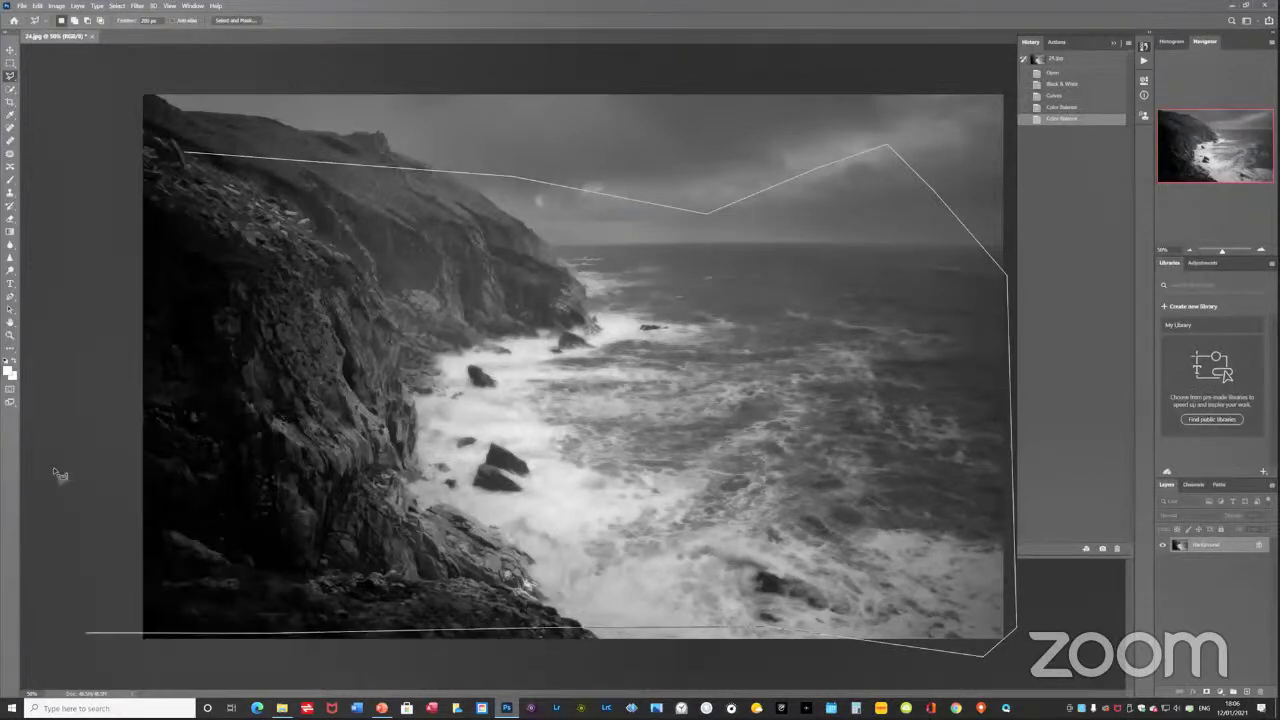
pyautogui.click(86, 632)
pyautogui.click(79, 125)
pyautogui.click(166, 70)
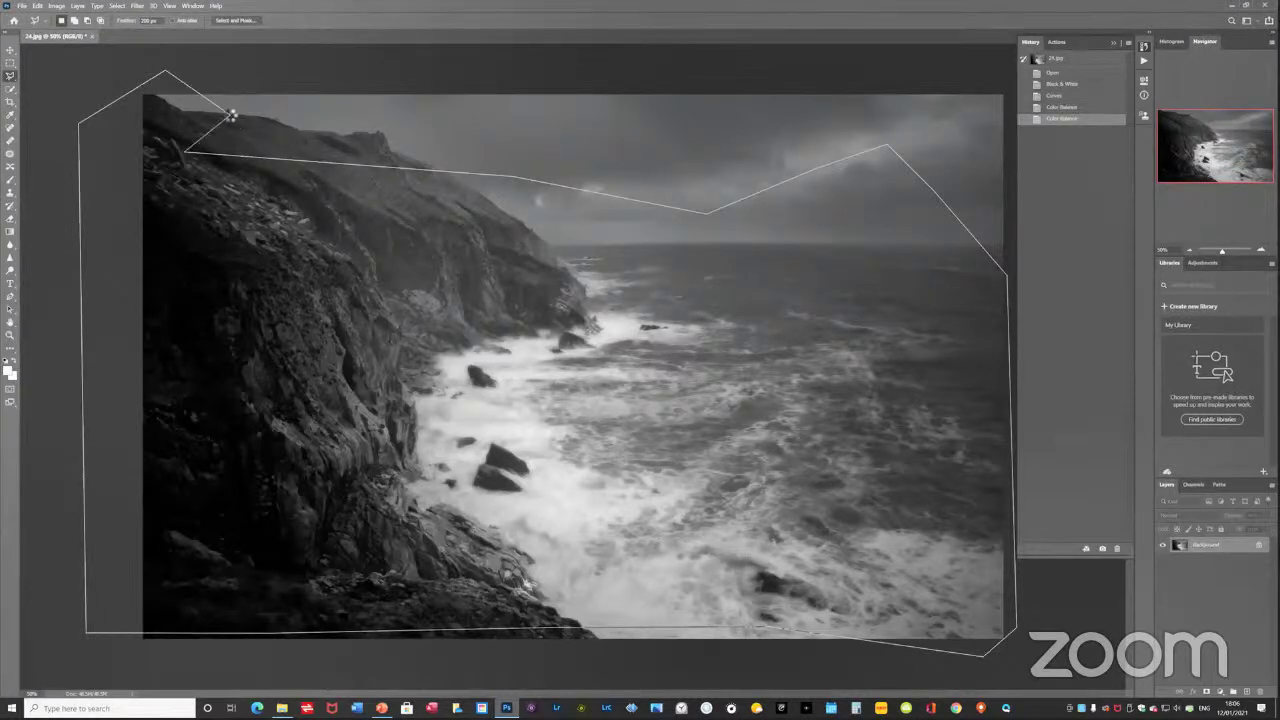
pyautogui.doubleClick(232, 120)
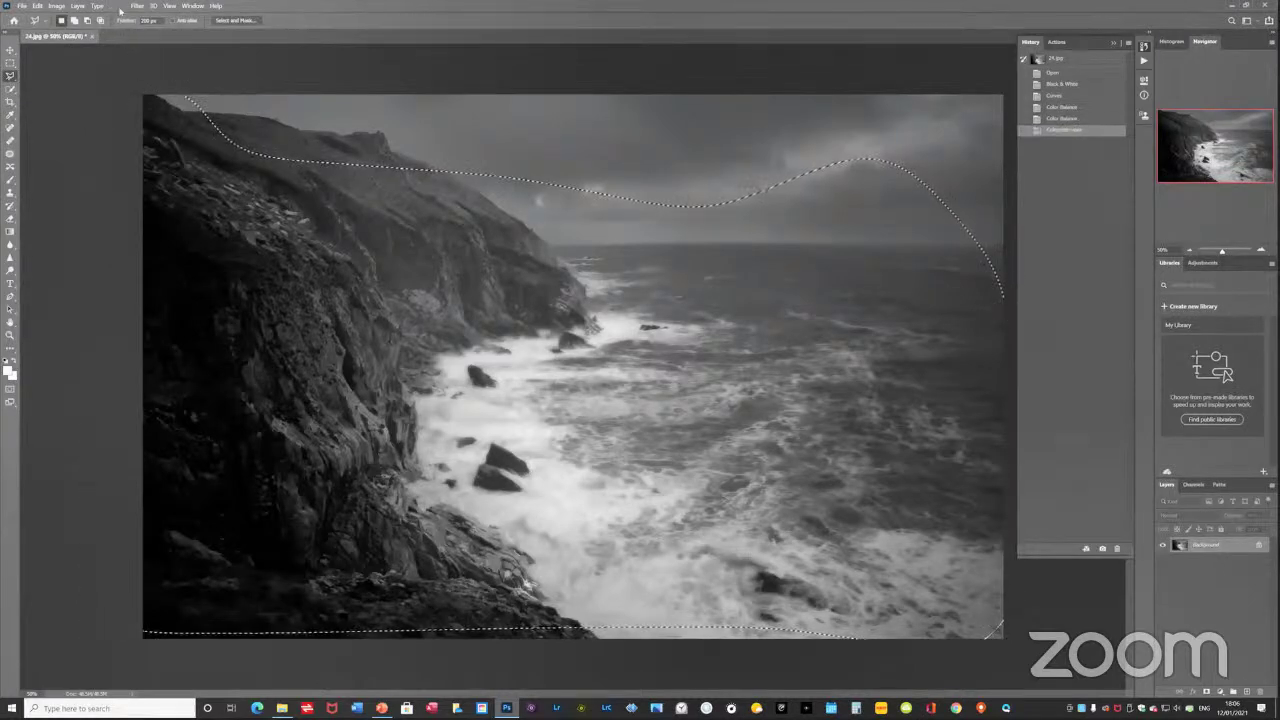
# - Invert the selection and darken the sky and outer edges with an RGB Curves point at input 139, output 128
pyautogui.click(117, 6)
pyautogui.click(122, 43)
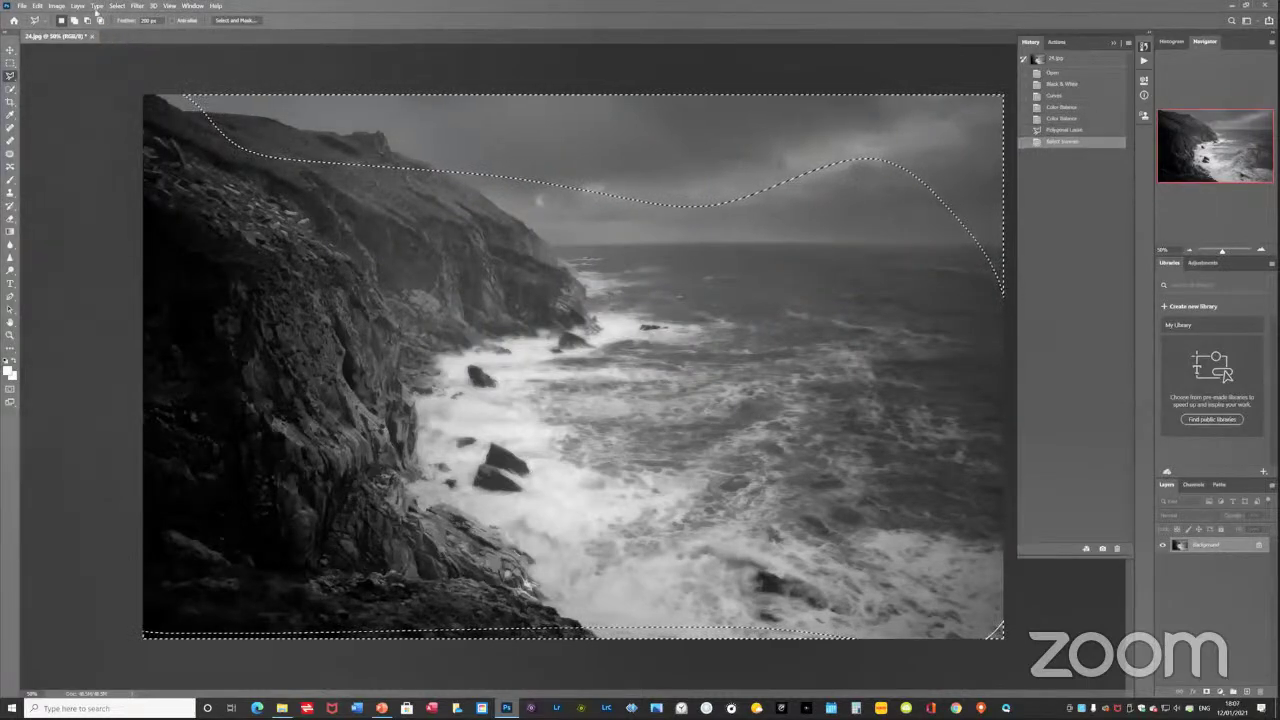
pyautogui.click(58, 7)
pyautogui.moveTo(75, 28)
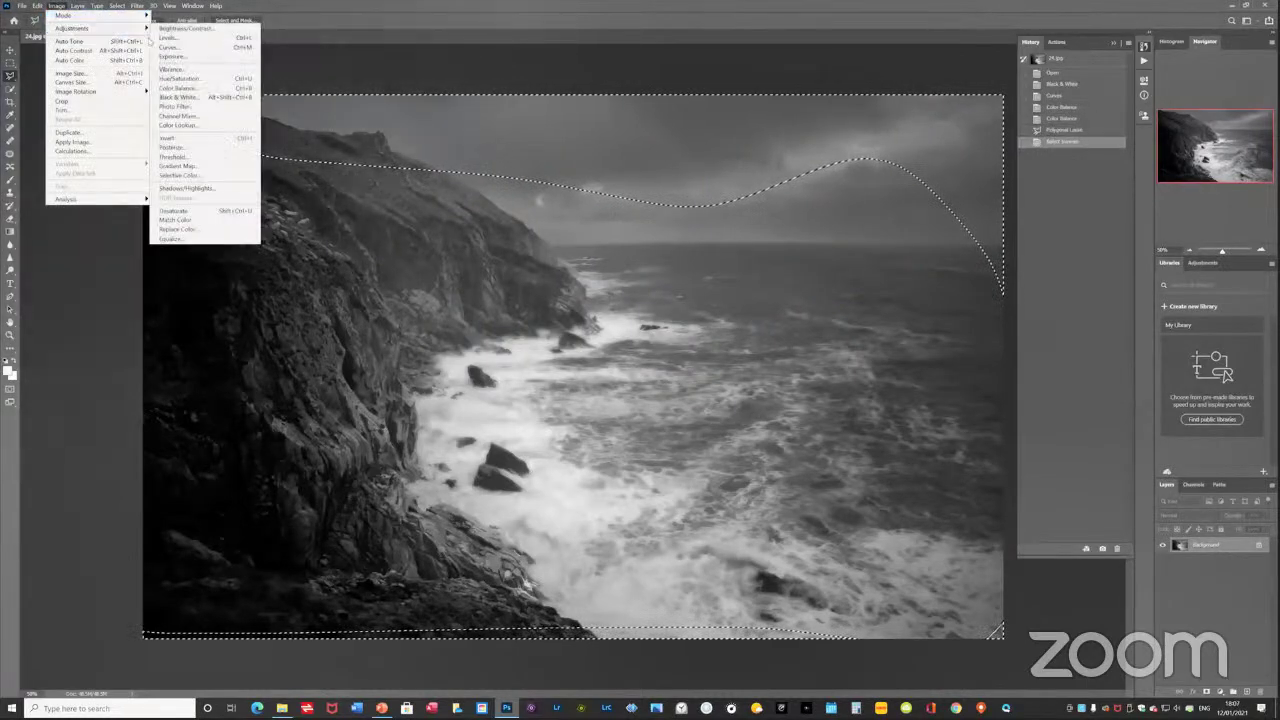
pyautogui.click(172, 46)
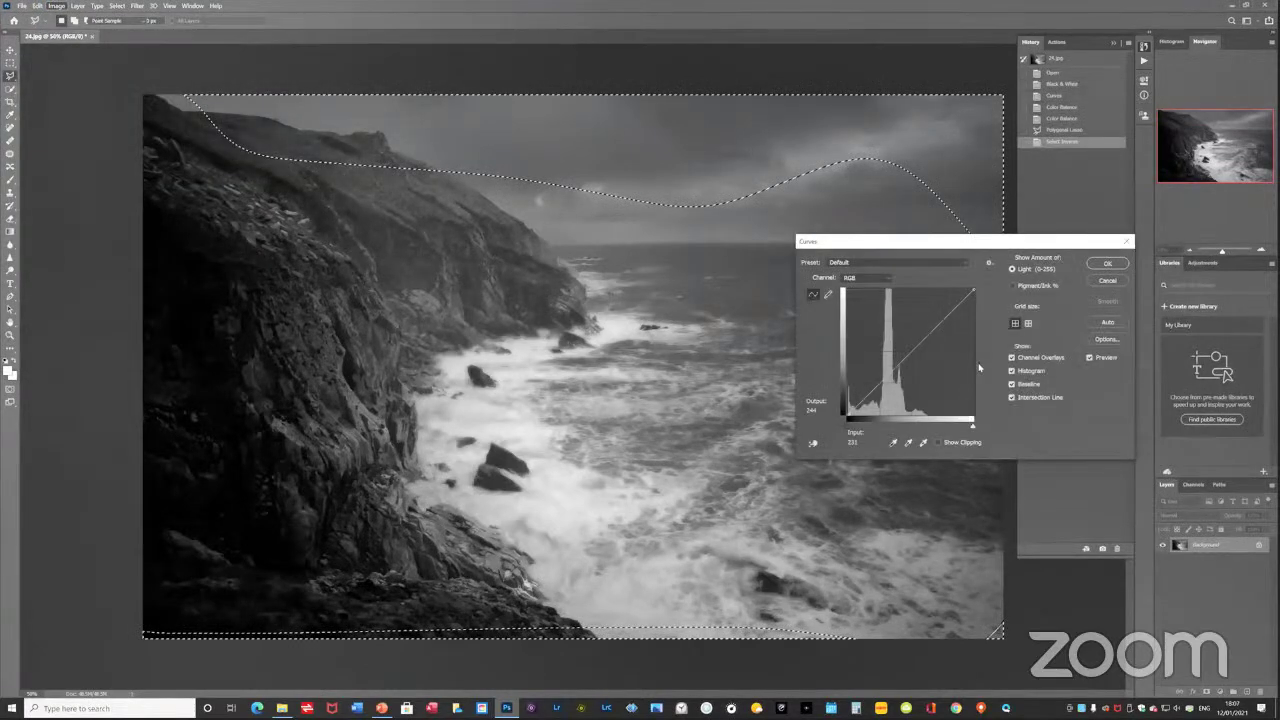
pyautogui.moveTo(913, 347)
pyautogui.mouseDown()
pyautogui.moveTo(921, 378)
pyautogui.moveTo(917, 352)
pyautogui.mouseUp()
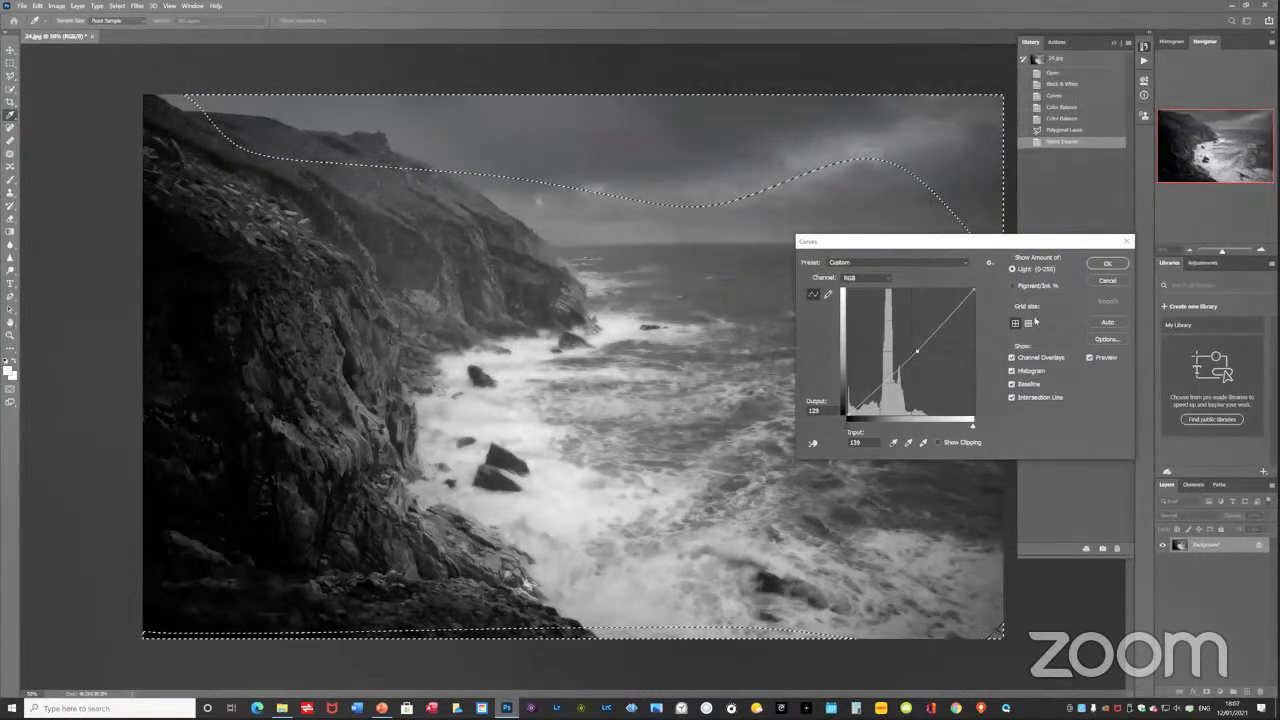
pyautogui.click(1103, 263)
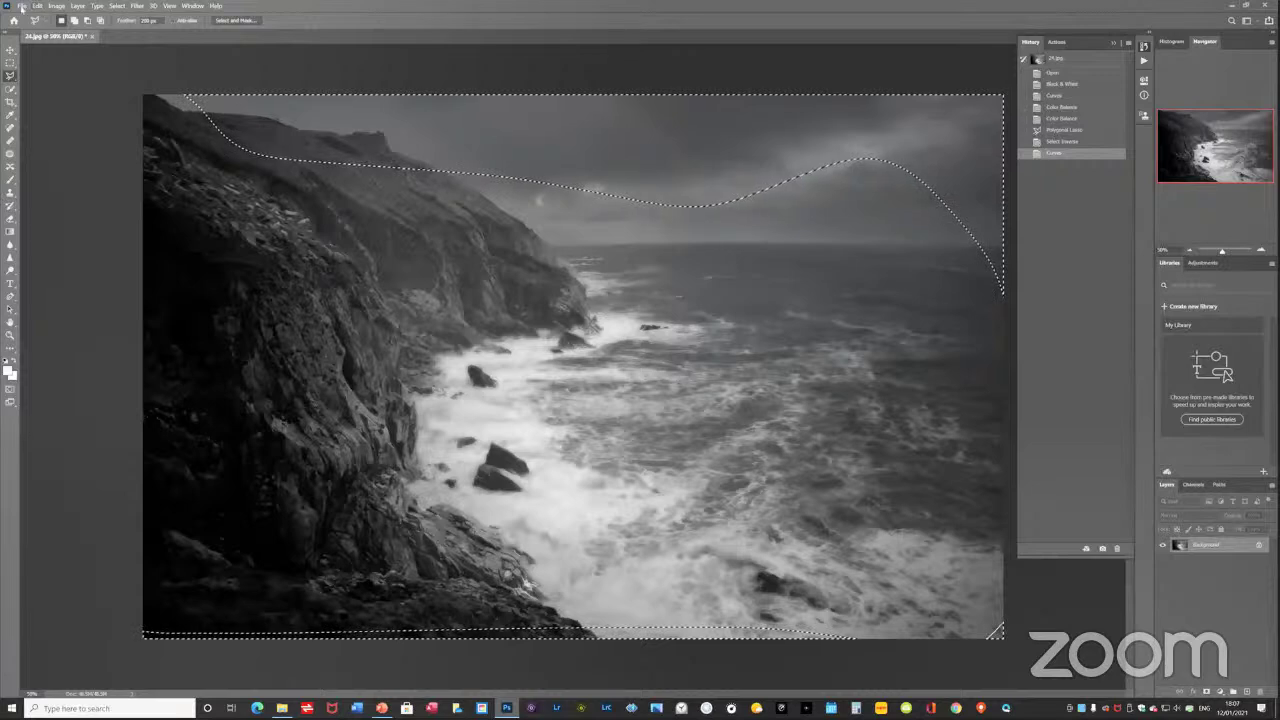
# - Deselect the area and save the edited photo under a new name as a JPEG in the webinar photos 2021 folder
pyautogui.click(117, 6)
pyautogui.click(125, 30)
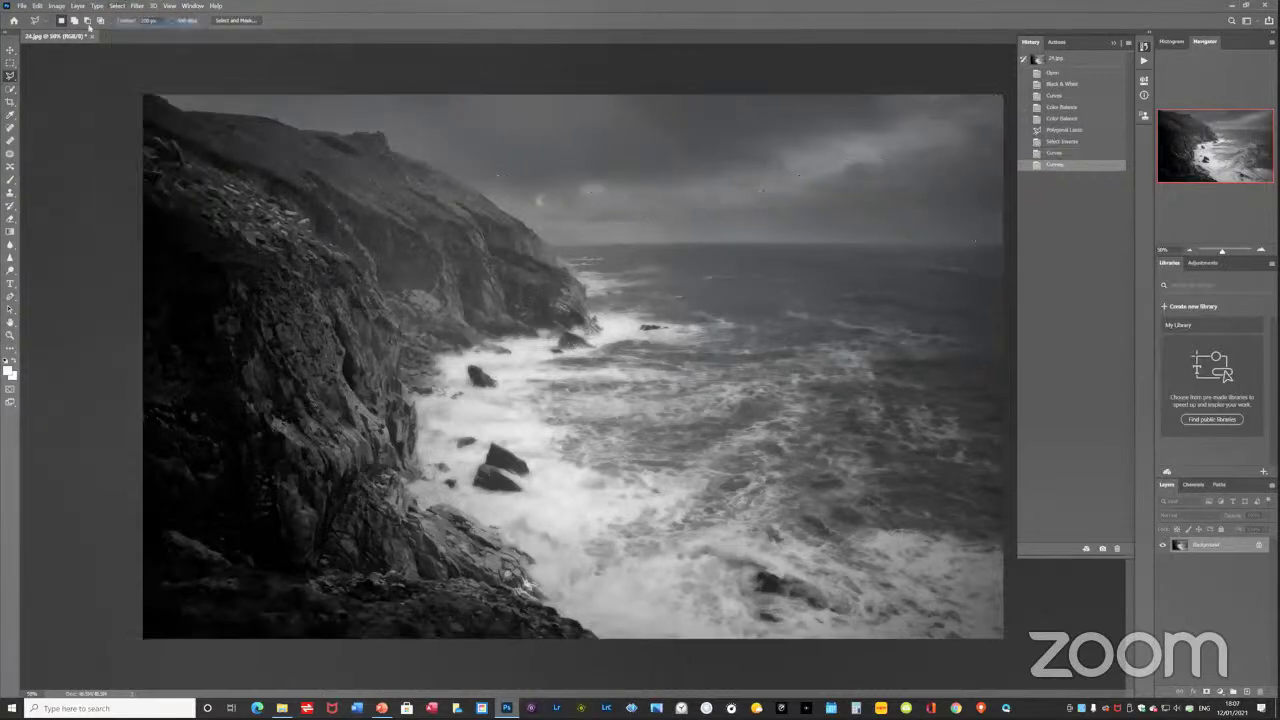
pyautogui.click(21, 6)
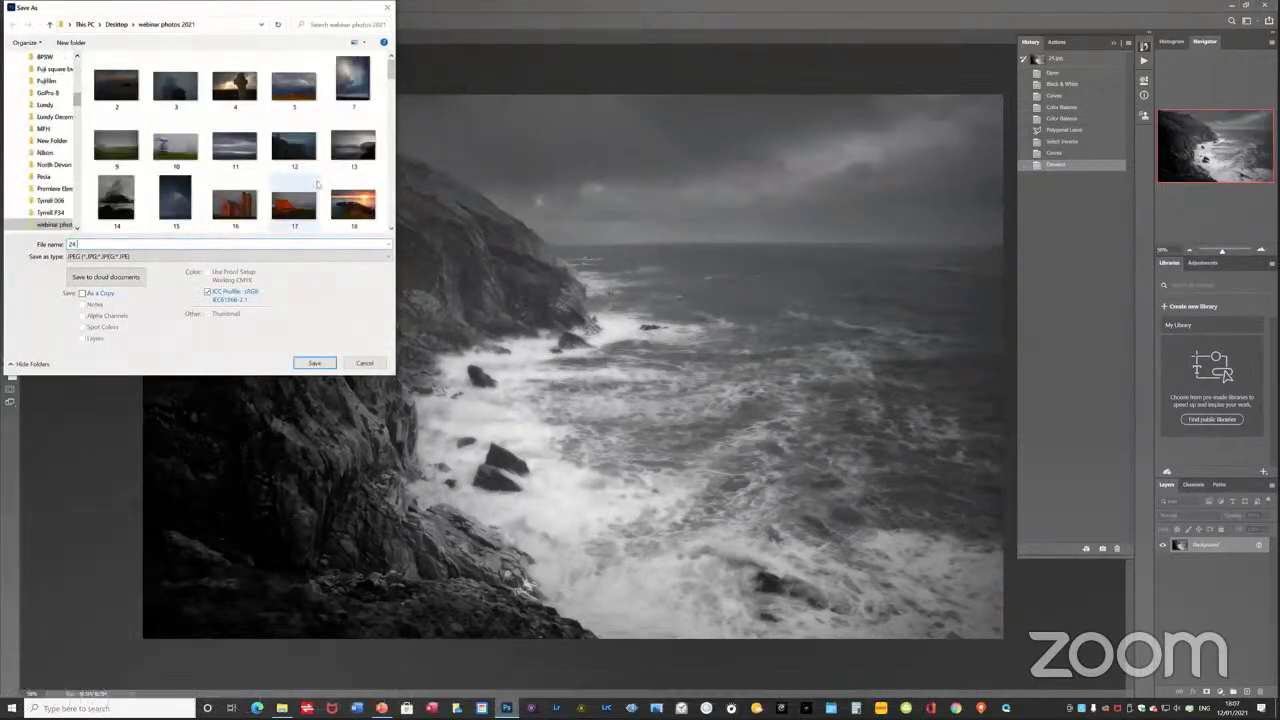
# - Switch to the PowerPoint slideshow and advance to the slide of the church lit in orange light
pyautogui.moveTo(272, 678)
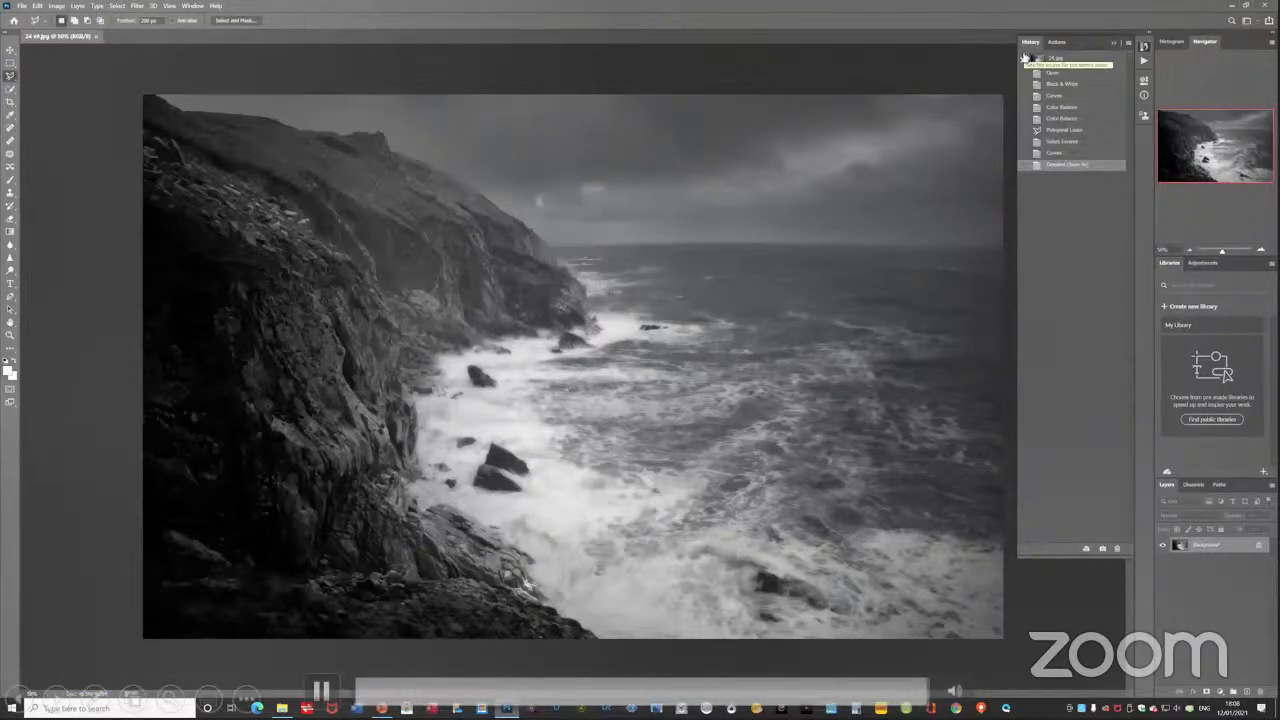
pyautogui.press('Right')
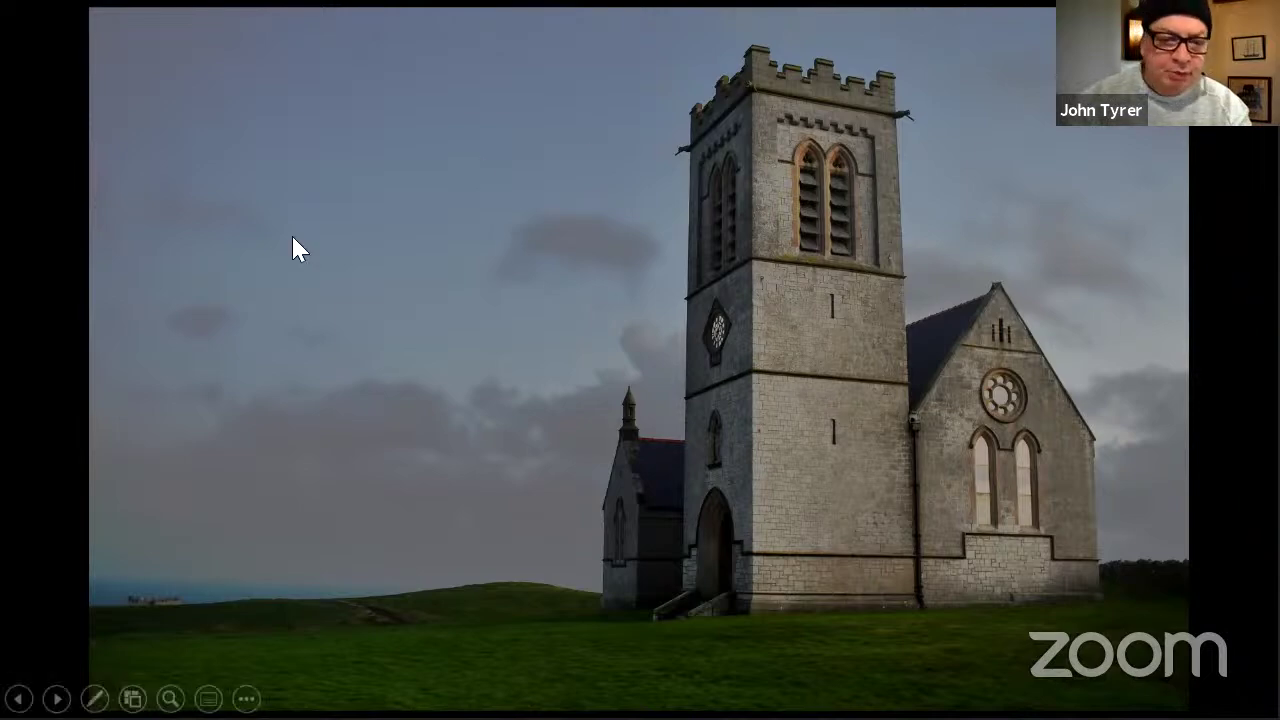
pyautogui.click(56, 698)
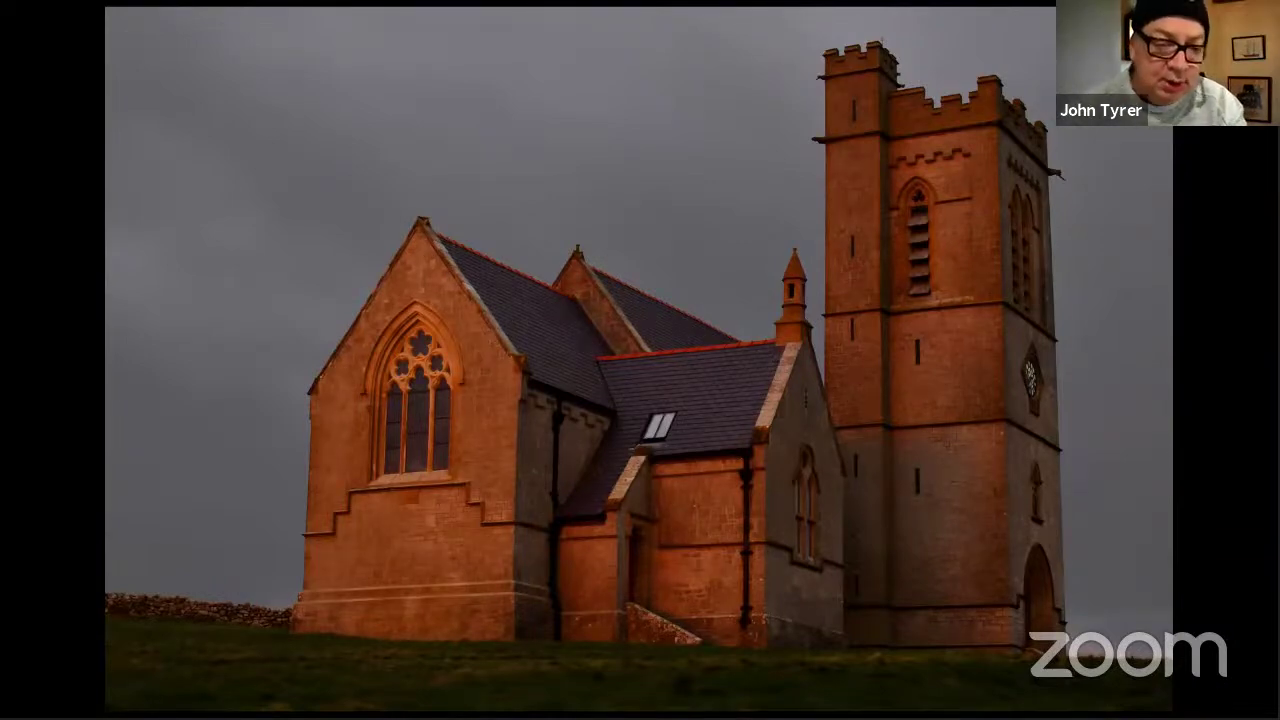
pyautogui.moveTo(26, 640)
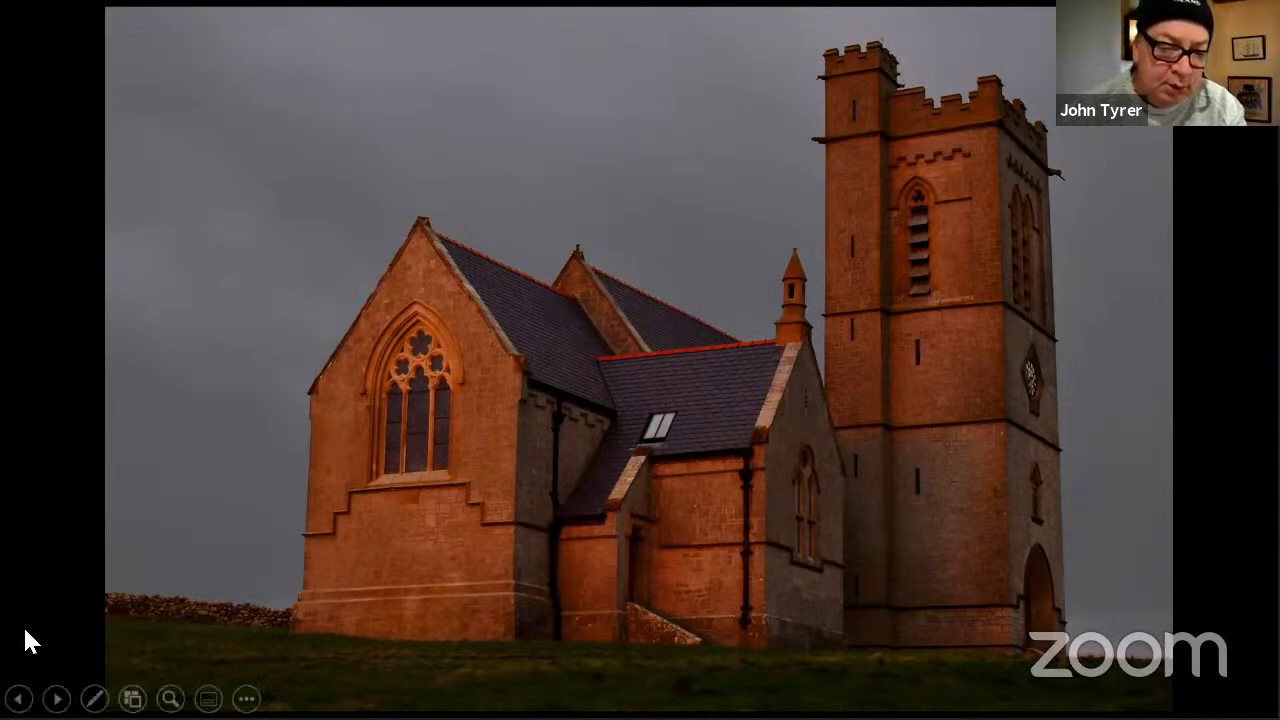